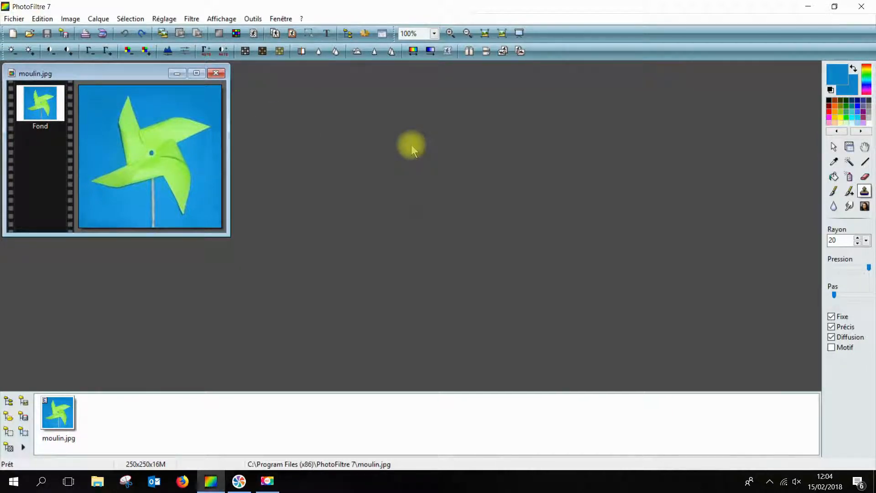
- Trace a polygon selection around the outline of the green pinwheel's blades in moulin.jpg, excluding the stick
key(ctrl+Up)
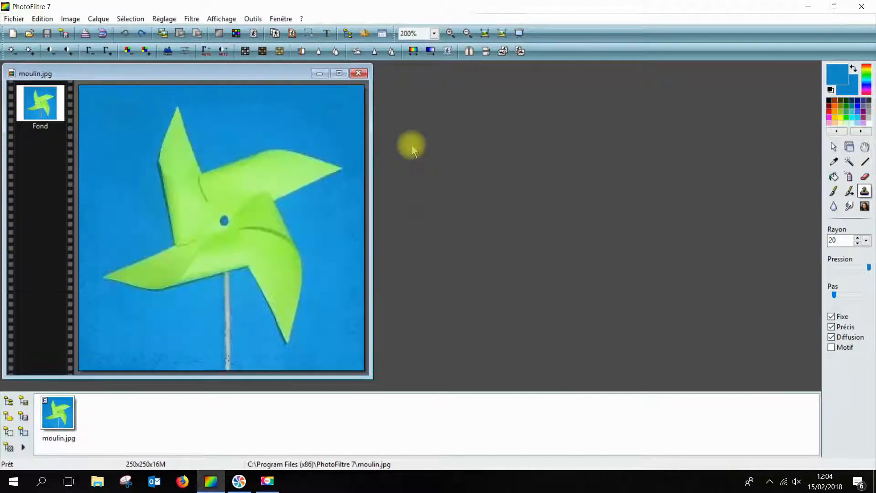
click(834, 147)
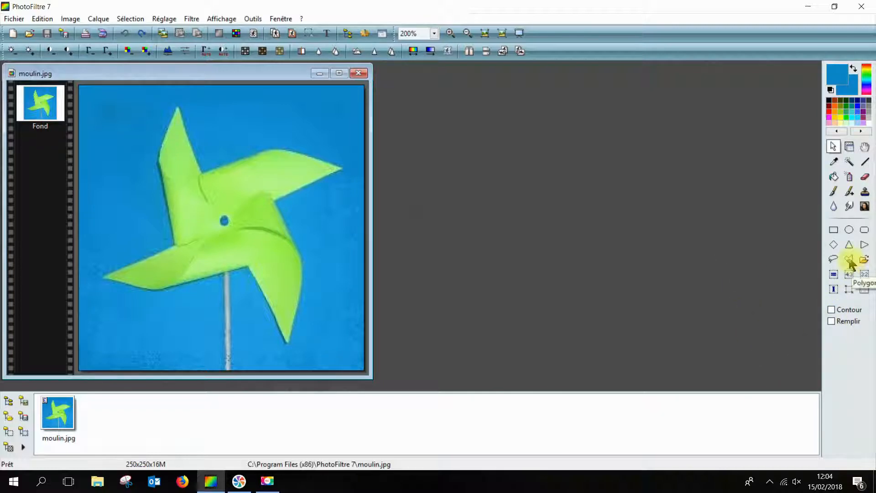
click(851, 261)
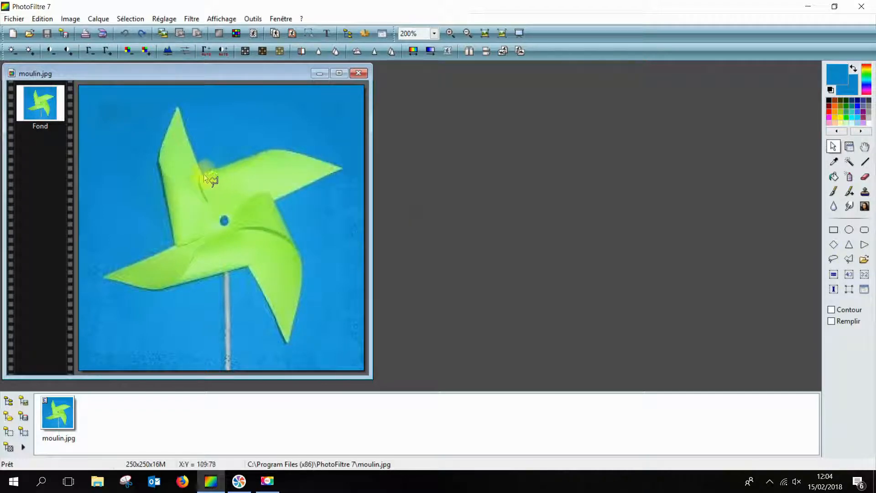
mouse_move(202, 172)
mouse_down()
mouse_move(271, 148)
mouse_move(343, 164)
mouse_move(273, 198)
mouse_move(305, 256)
mouse_move(288, 350)
mouse_move(248, 267)
mouse_move(169, 290)
mouse_move(101, 278)
mouse_up()
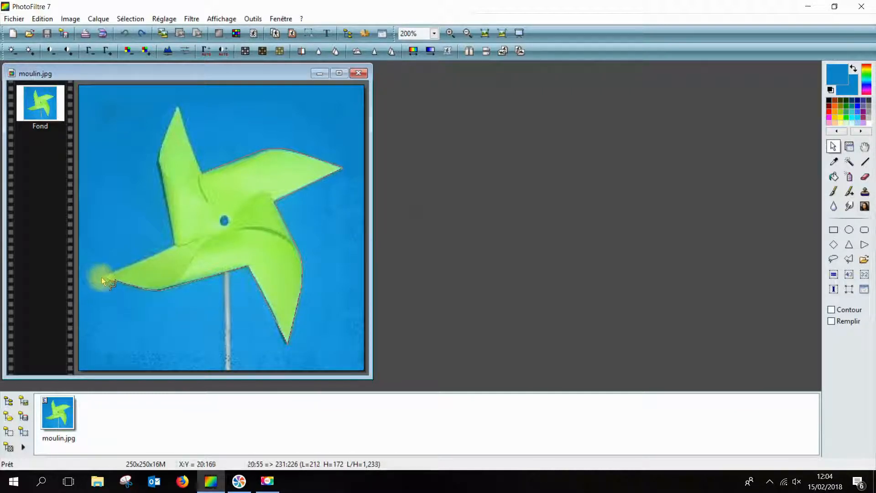
mouse_move(175, 246)
mouse_down()
mouse_move(170, 177)
mouse_move(156, 160)
mouse_move(177, 105)
mouse_move(204, 173)
mouse_up()
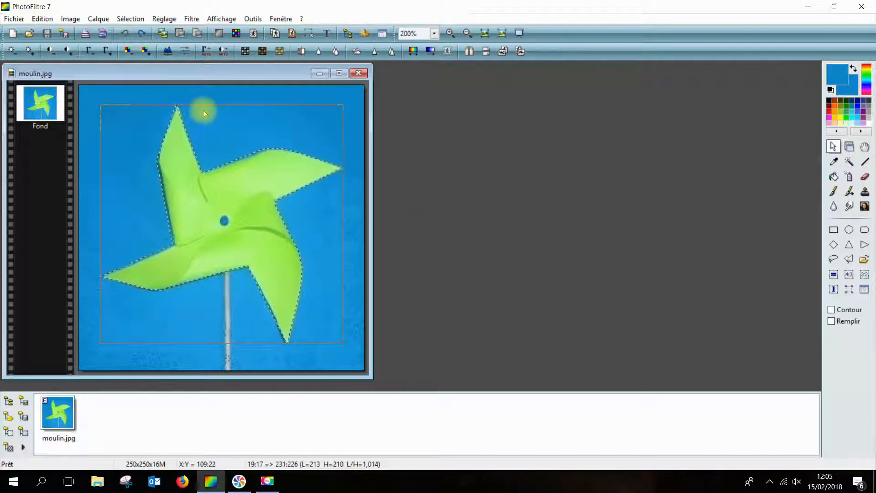
- Extract the selected pinwheel into a new image with Détourage optimisé at tolerance 17 and Lissage, and place it beside the original
click(42, 19)
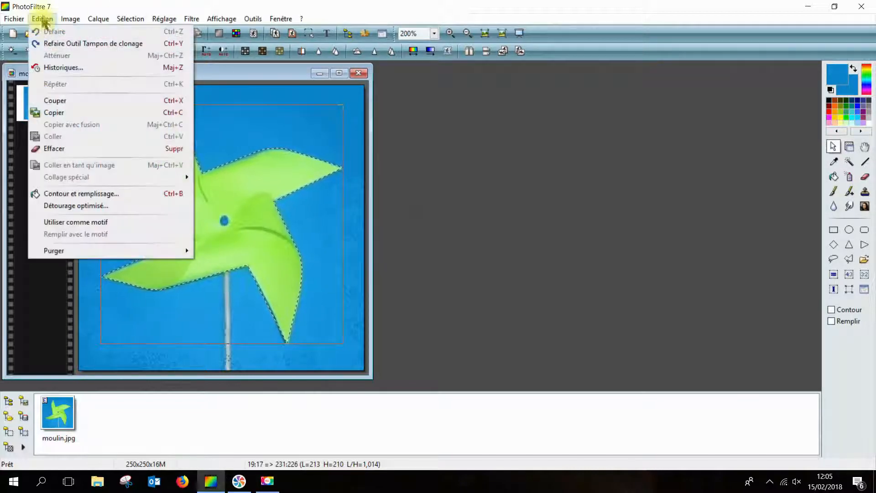
click(71, 208)
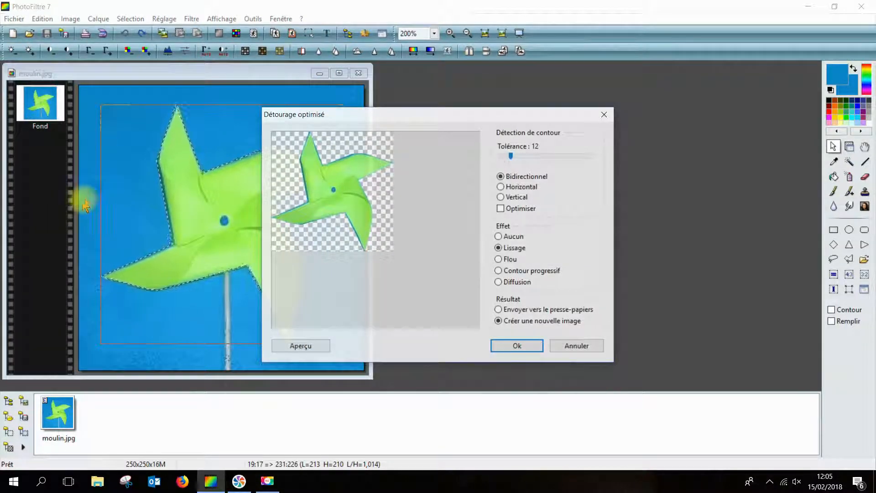
click(304, 348)
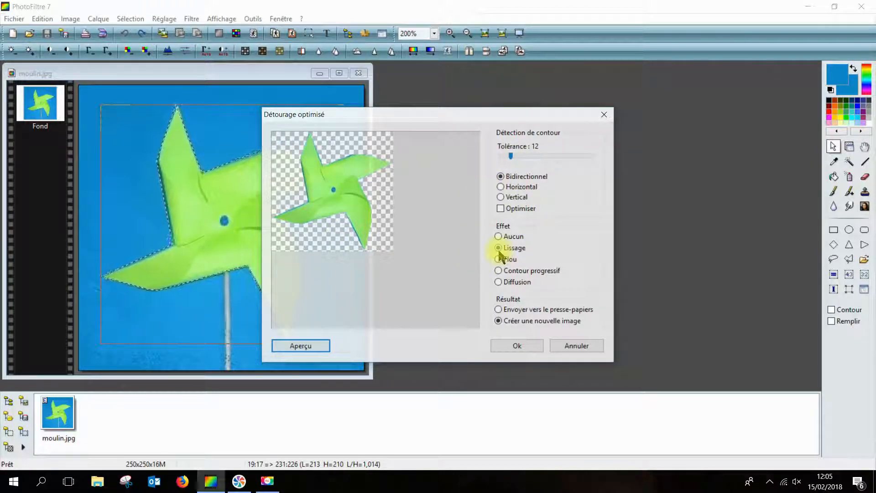
click(521, 166)
click(312, 342)
click(512, 340)
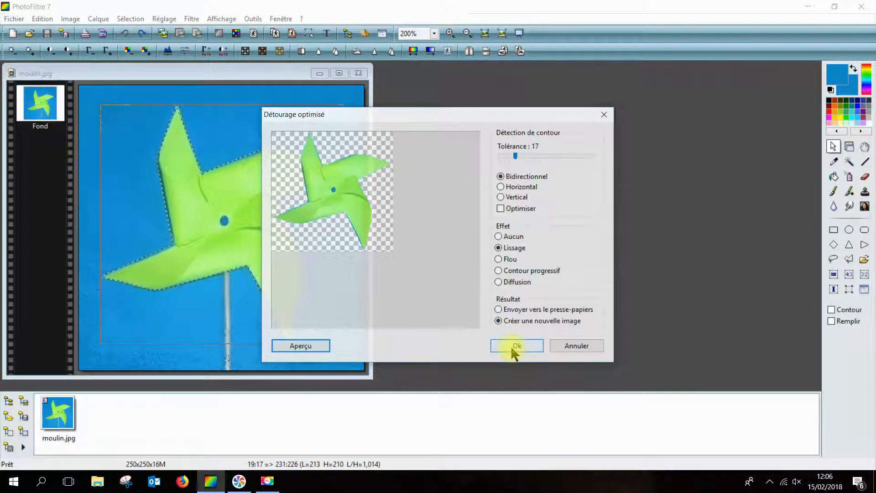
click(499, 321)
click(519, 347)
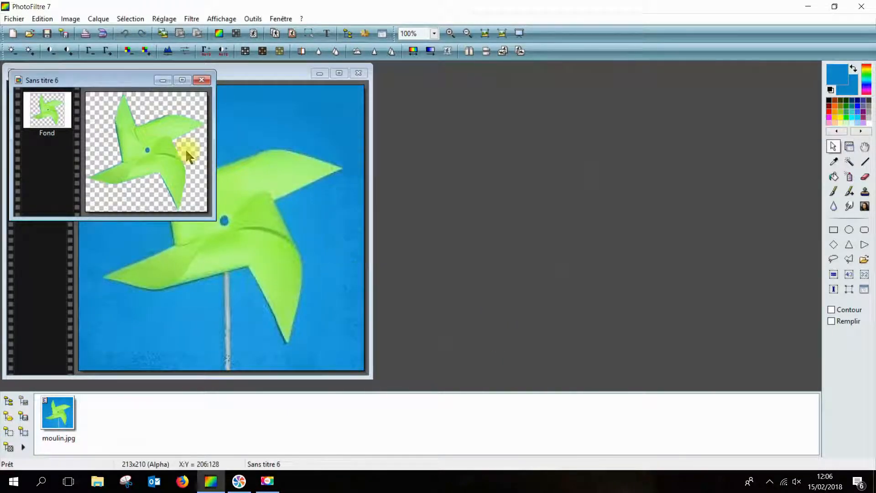
drag(93, 82, 490, 117)
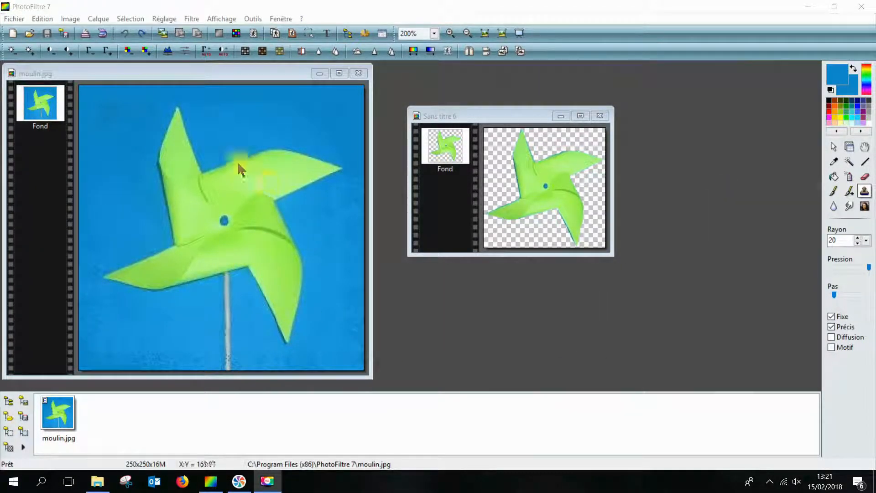
- Clone the stick in moulin.jpg with the clone stamp at radius 20, extending it up to the pinwheel's hub and down to the lower edge
click(223, 220)
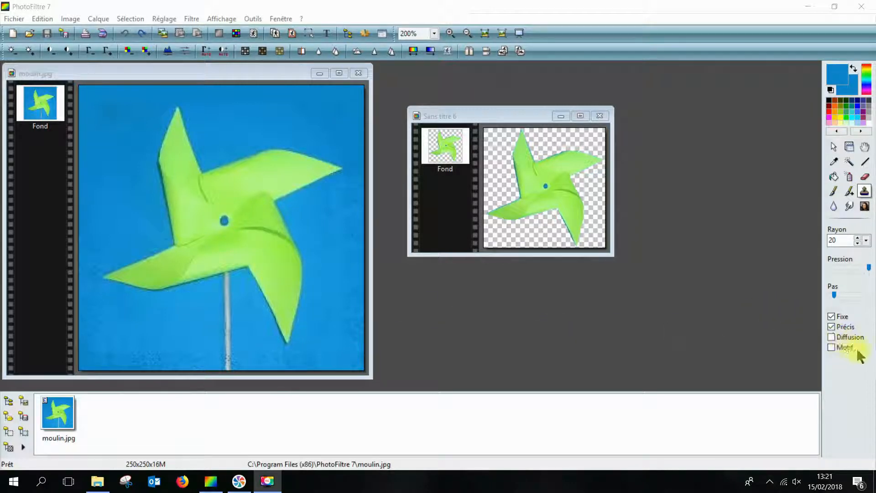
click(865, 192)
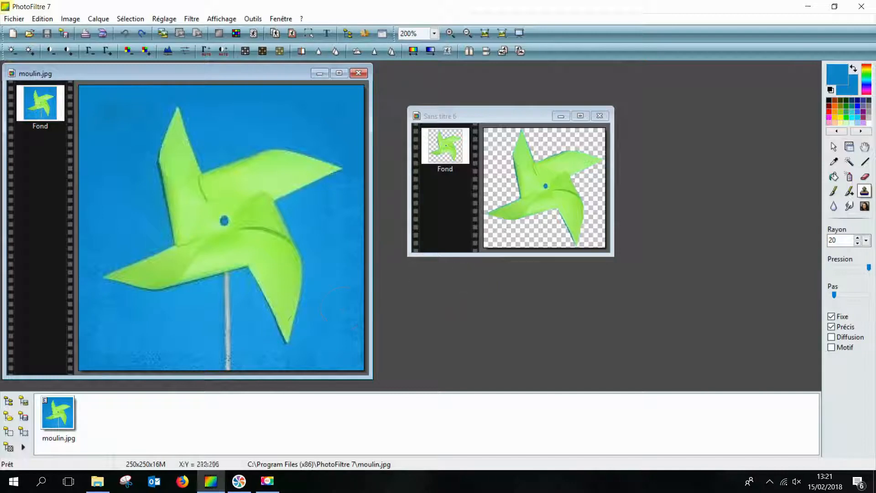
ctrl+click(227, 315)
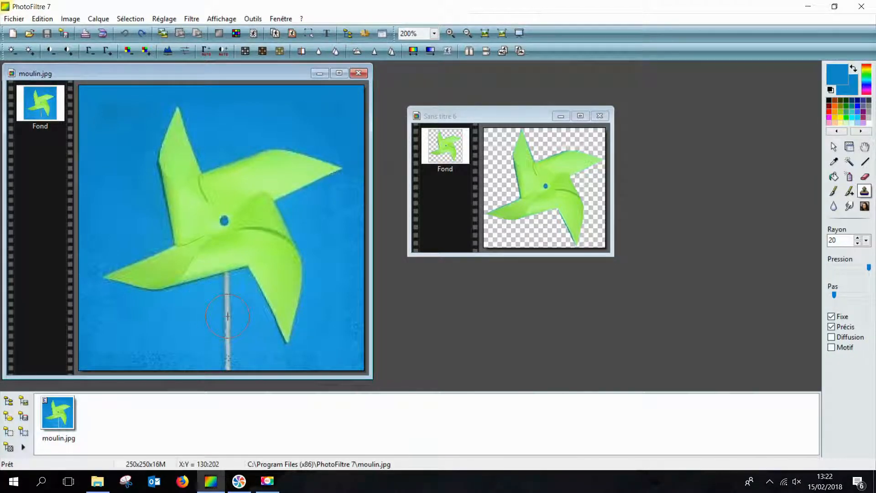
click(225, 254)
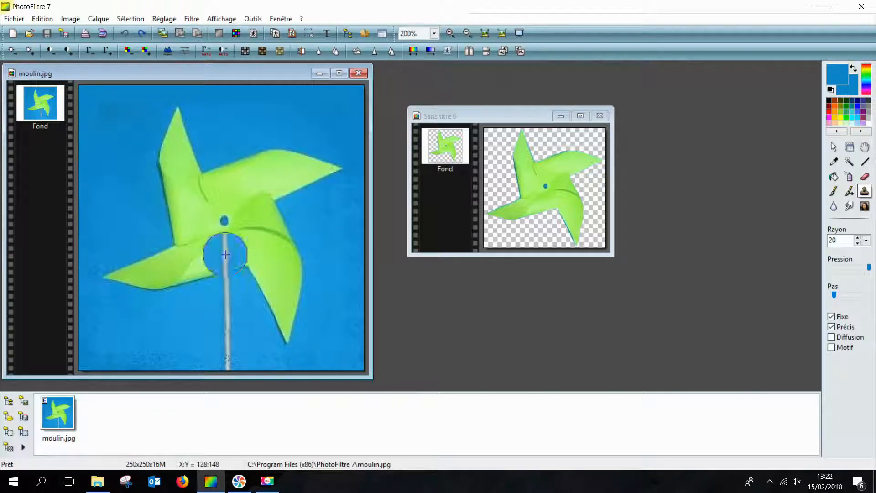
mouse_move(226, 254)
mouse_down()
mouse_move(230, 236)
mouse_move(221, 237)
mouse_move(224, 268)
mouse_up()
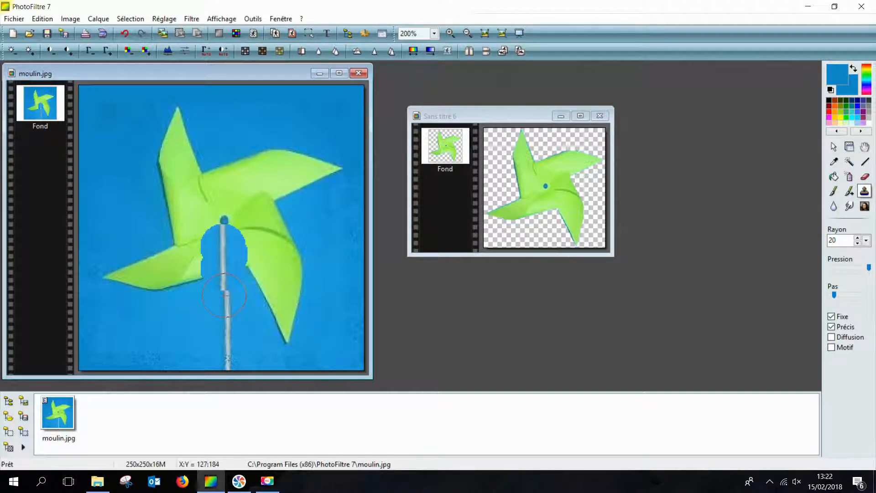
click(224, 297)
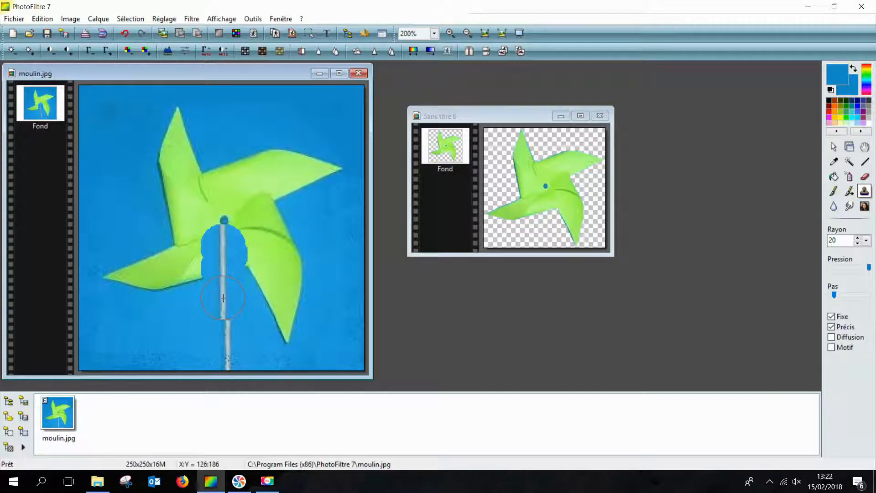
click(223, 322)
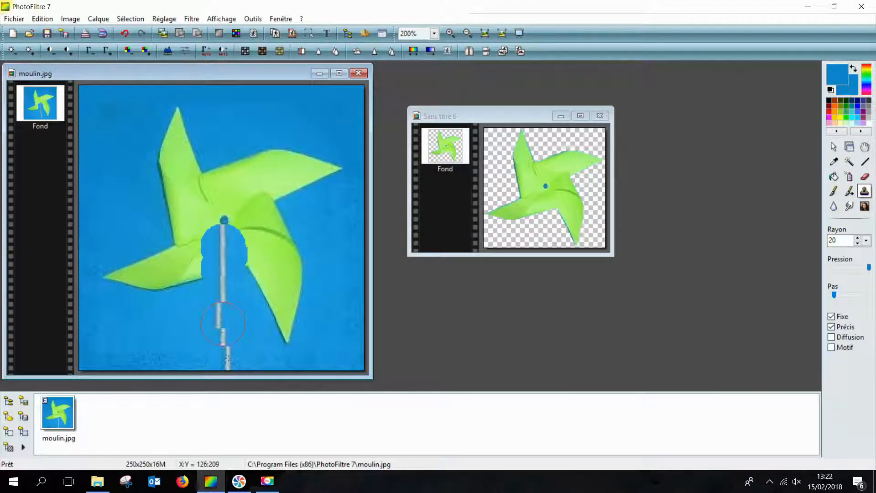
click(226, 323)
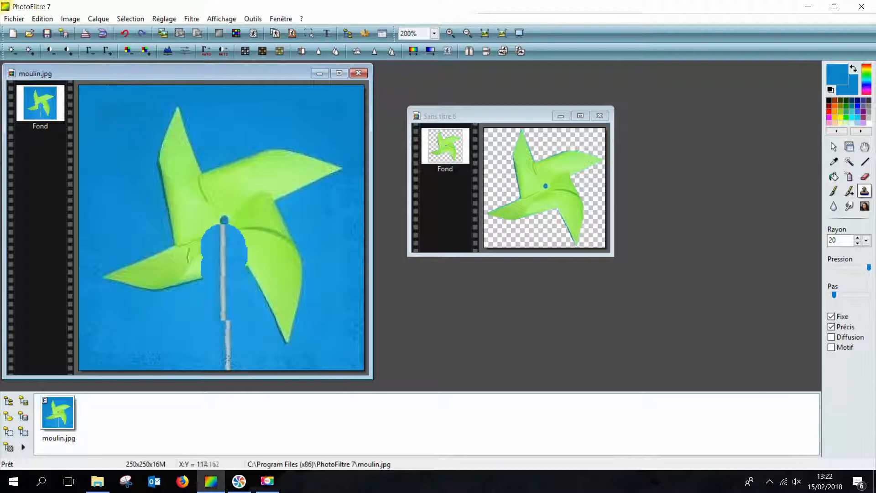
click(228, 336)
click(227, 366)
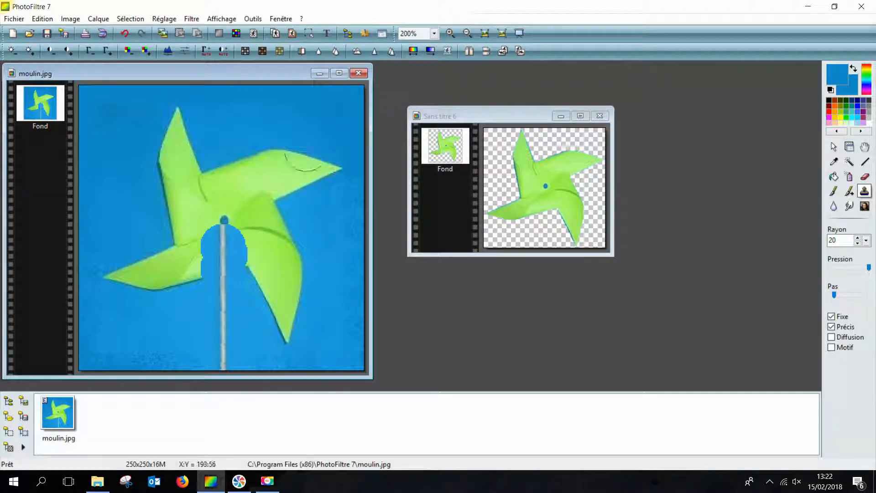
- Sample the blue background above the pinwheel and clone it over the blades to the right of the stick
ctrl+click(273, 113)
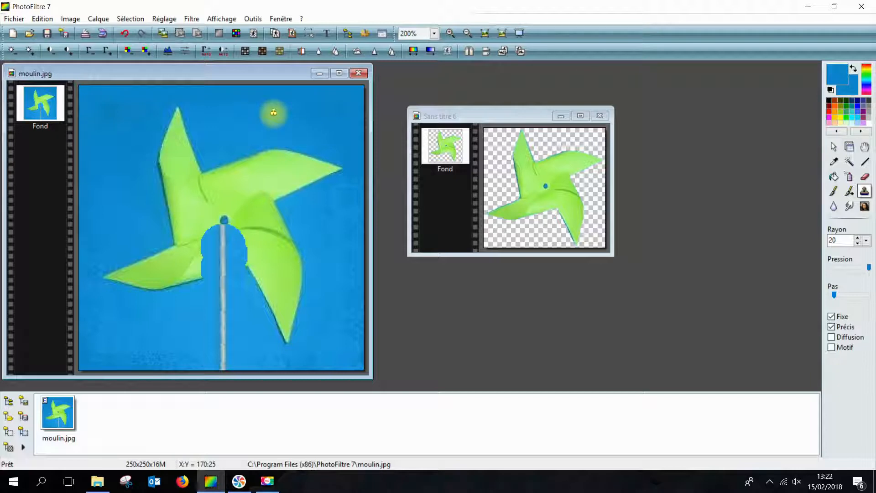
mouse_move(268, 216)
mouse_down()
mouse_move(265, 289)
mouse_move(274, 255)
mouse_move(281, 308)
mouse_move(287, 260)
mouse_move(295, 338)
mouse_move(252, 213)
mouse_move(250, 224)
mouse_move(258, 129)
mouse_move(262, 186)
mouse_move(310, 196)
mouse_move(326, 175)
mouse_move(364, 209)
mouse_move(353, 345)
mouse_move(332, 356)
mouse_move(318, 341)
mouse_move(302, 353)
mouse_move(258, 361)
mouse_move(246, 334)
mouse_up()
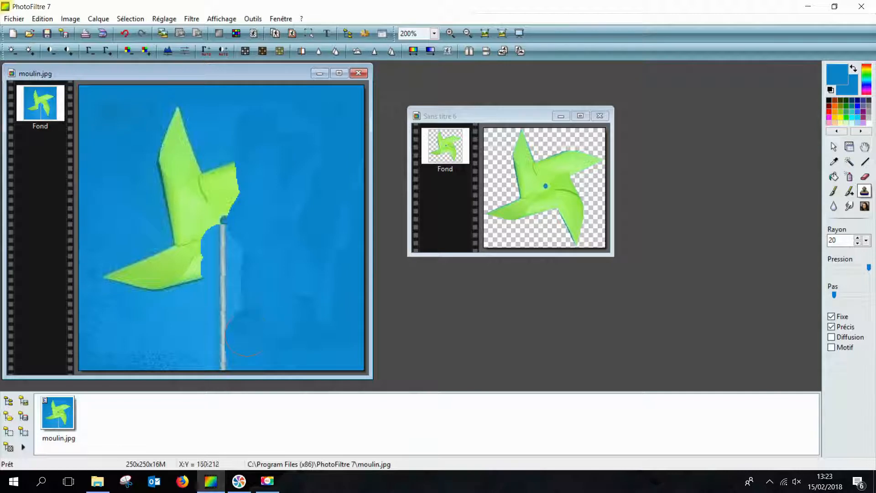
mouse_move(247, 279)
mouse_down()
mouse_move(249, 247)
mouse_move(246, 279)
mouse_up()
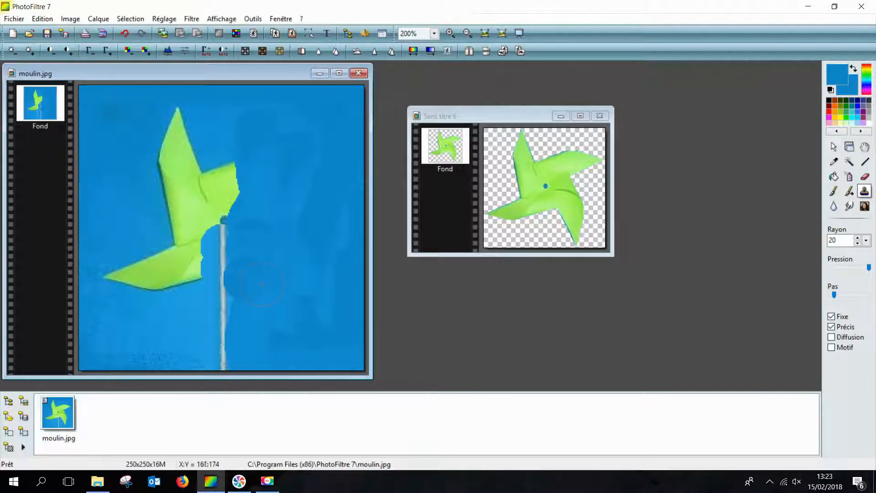
click(124, 33)
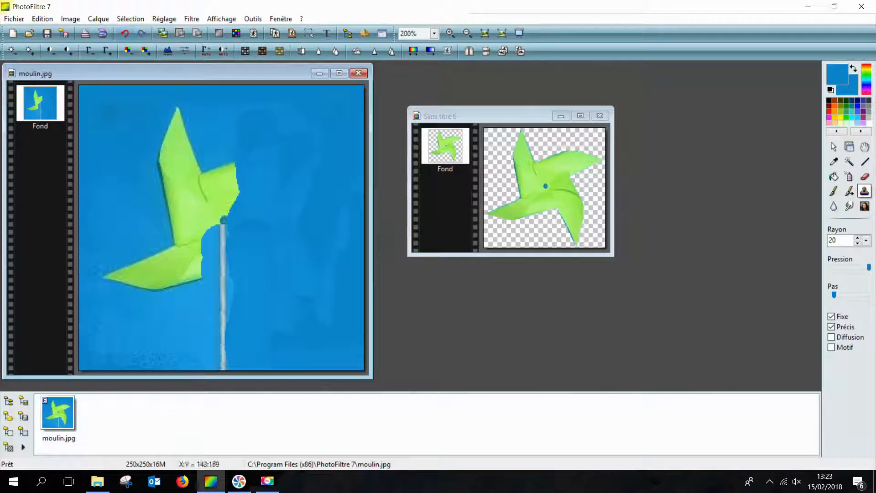
drag(251, 273, 250, 288)
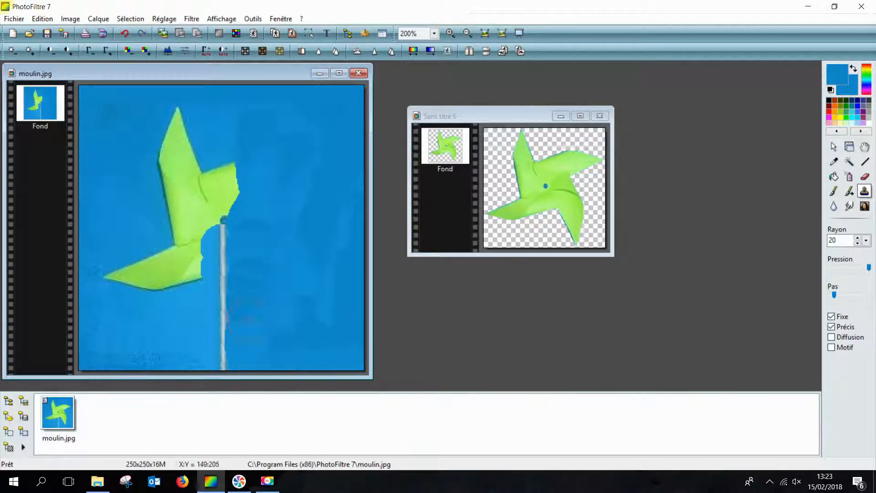
- Clone blue background over the pinwheel's centre and its remaining left blades, leaving only the stick
drag(226, 164, 224, 191)
click(224, 193)
mouse_move(225, 184)
mouse_down()
mouse_move(196, 170)
mouse_move(194, 201)
mouse_move(205, 199)
mouse_up()
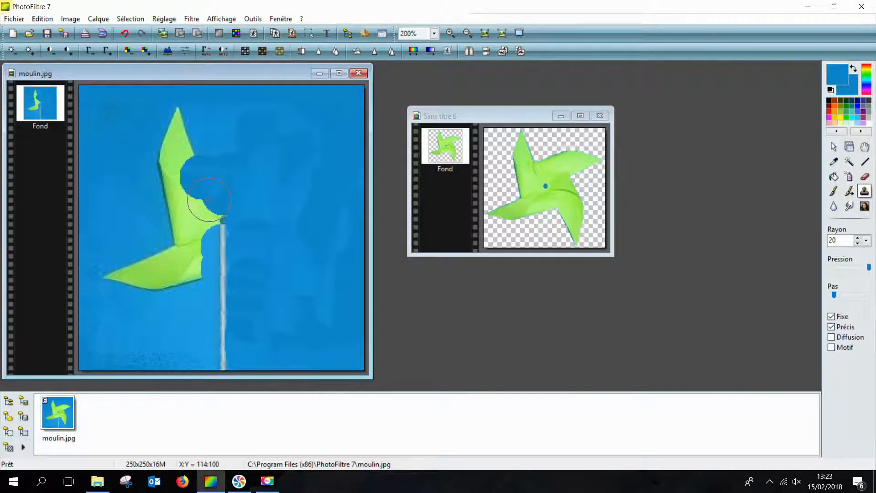
click(210, 199)
click(198, 217)
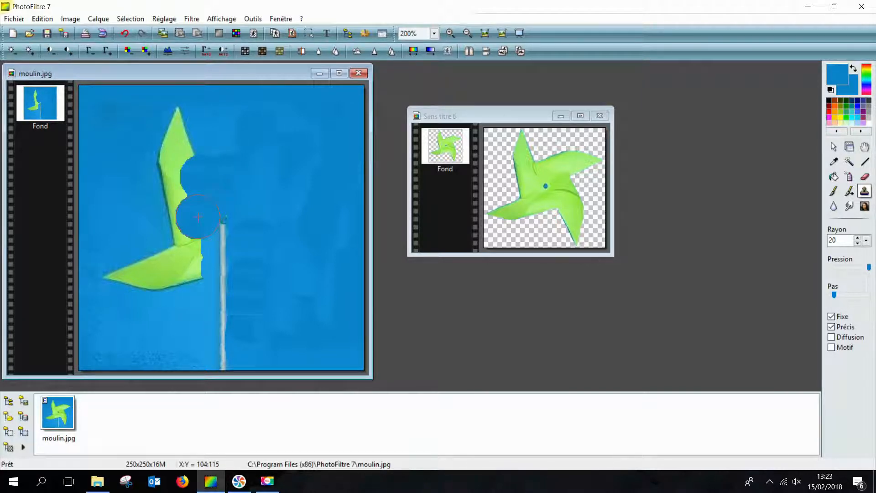
click(194, 249)
drag(196, 275, 198, 331)
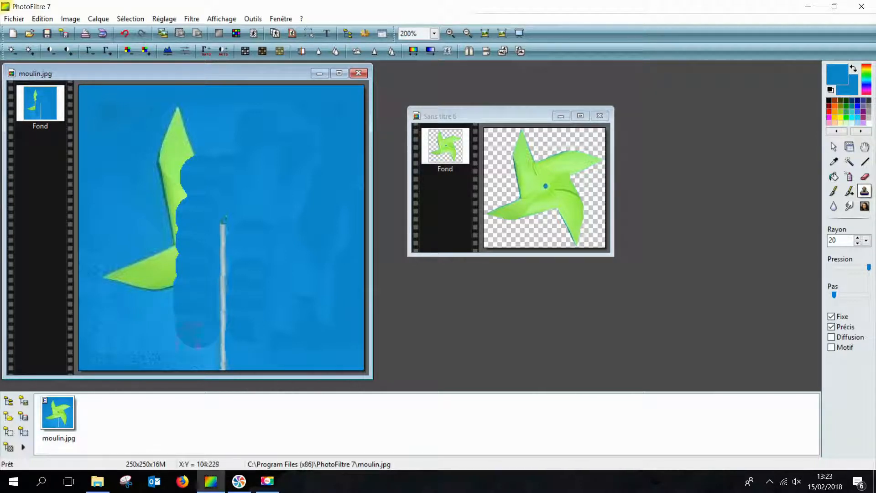
click(199, 346)
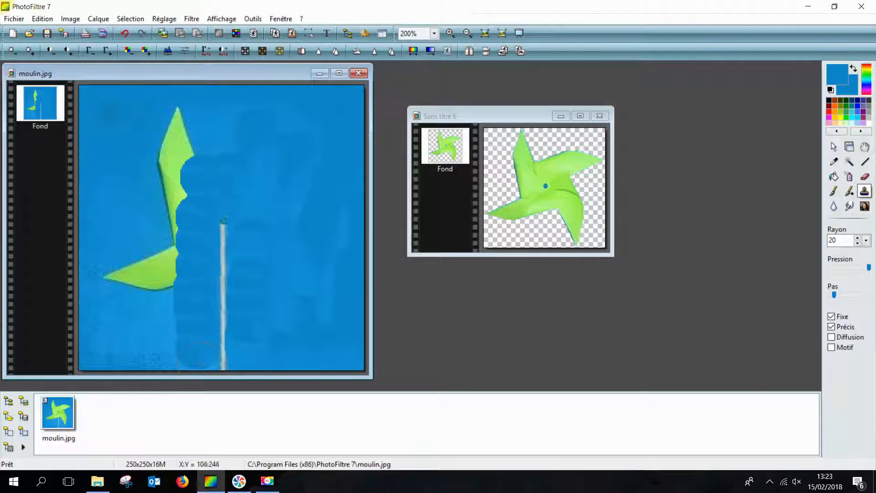
mouse_move(186, 334)
mouse_down()
mouse_move(158, 284)
mouse_move(174, 190)
mouse_move(163, 166)
mouse_move(174, 163)
mouse_move(184, 120)
mouse_up()
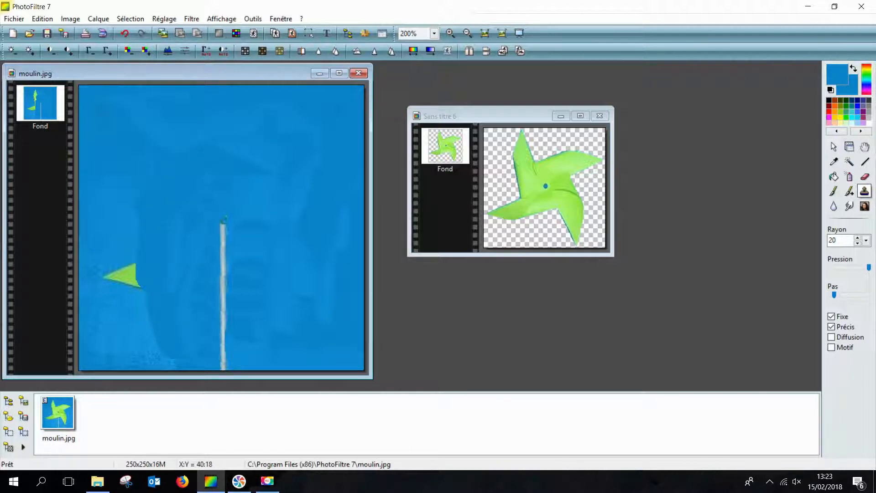
mouse_move(104, 250)
mouse_down()
mouse_move(104, 272)
mouse_move(128, 275)
mouse_move(114, 321)
mouse_up()
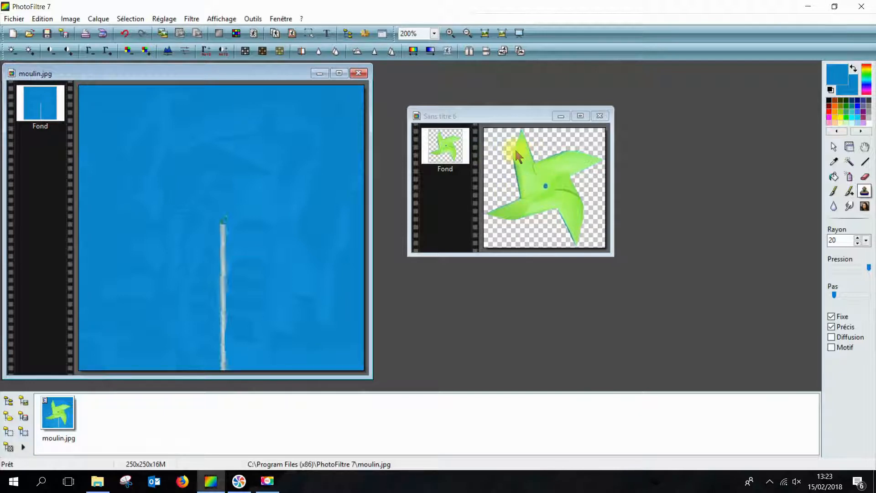
- Copy the cut-out pinwheel from Sans titre 6 and paste it as a layer over the stick in moulin.jpg
click(540, 216)
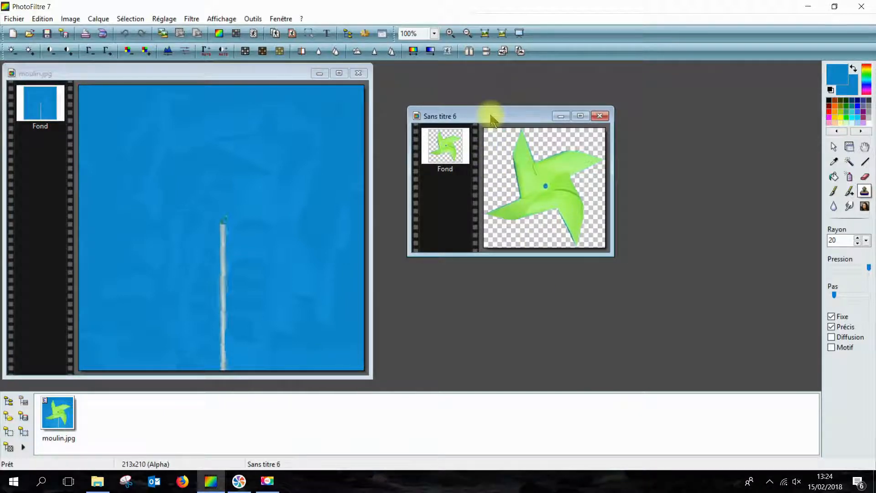
click(42, 19)
click(53, 113)
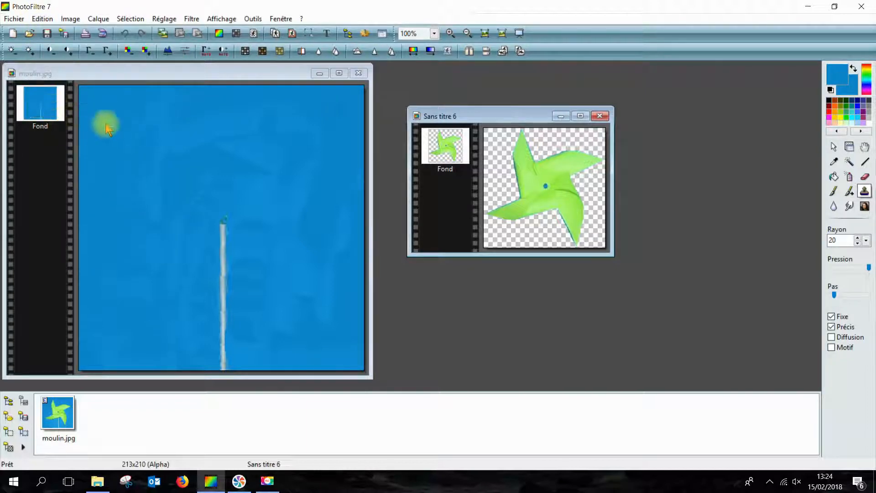
click(73, 78)
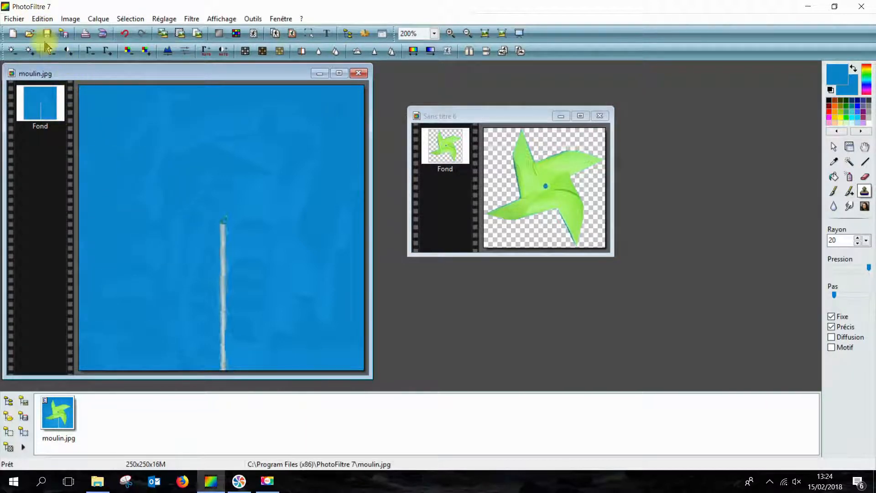
click(41, 20)
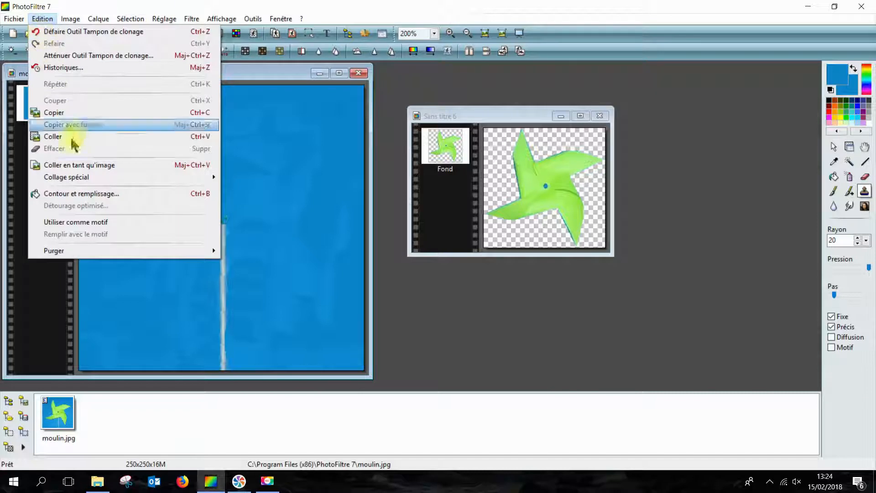
click(55, 136)
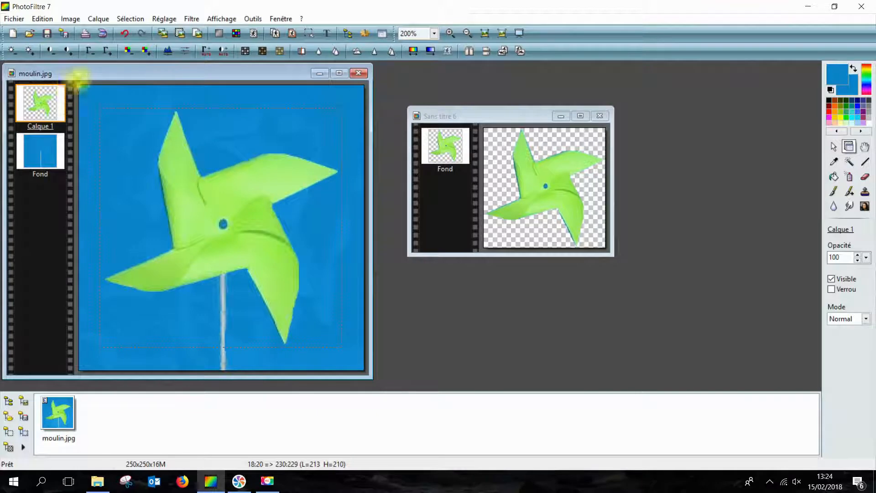
- Save the composite on the Bureau as the JPEG moulin1, accepting the loss of layers and compression 90 in standard format
click(14, 18)
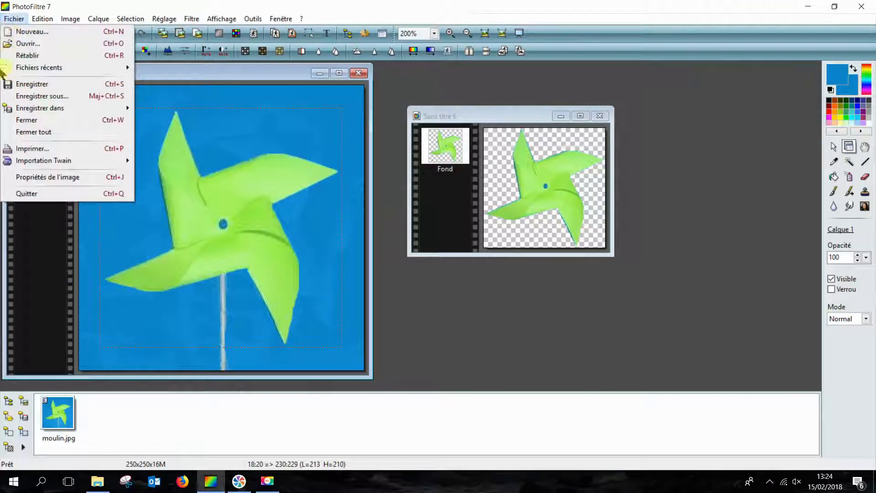
click(32, 96)
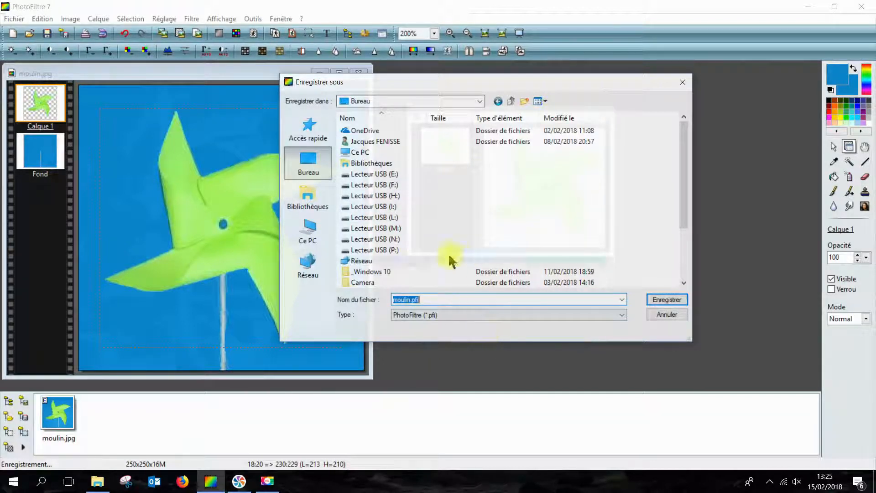
click(623, 315)
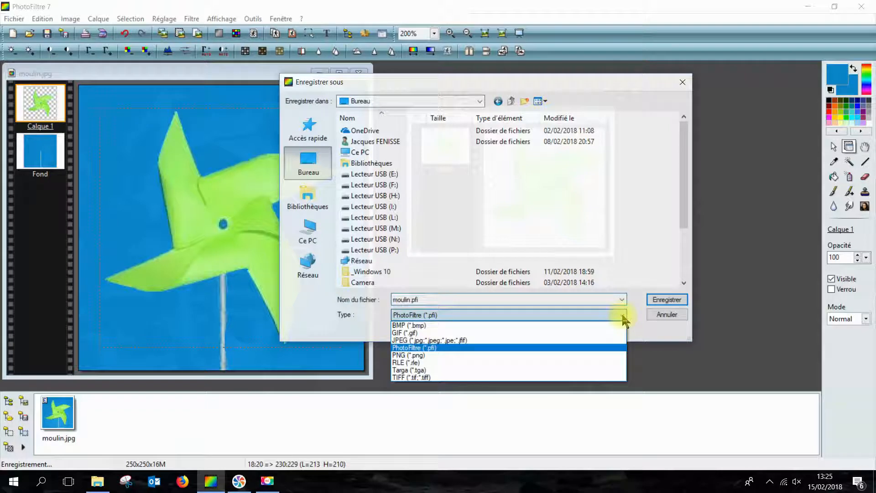
click(477, 340)
click(434, 301)
click(428, 299)
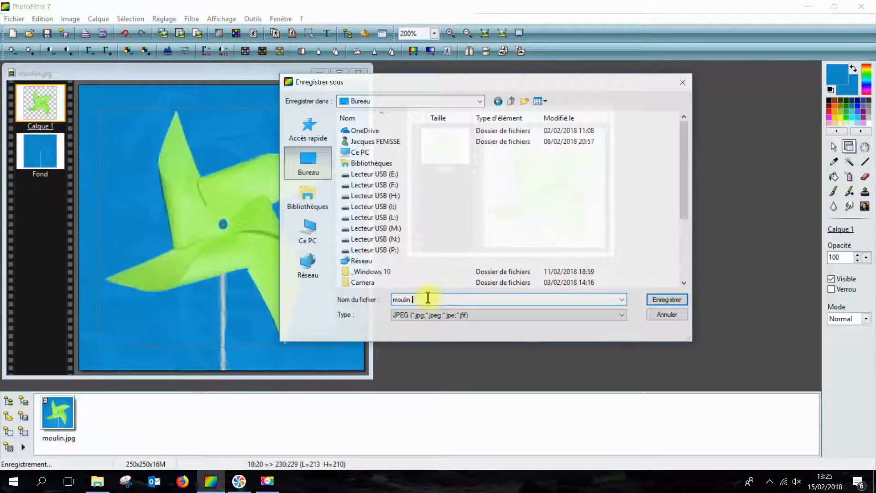
text(1)
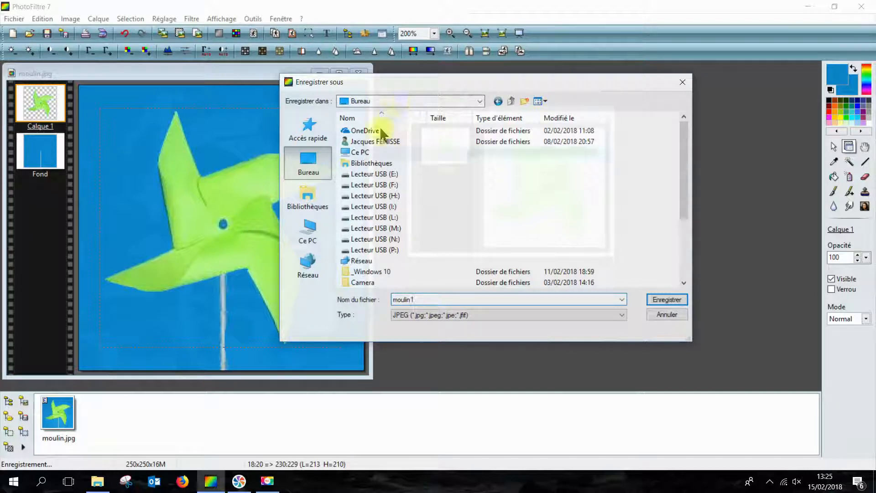
click(666, 301)
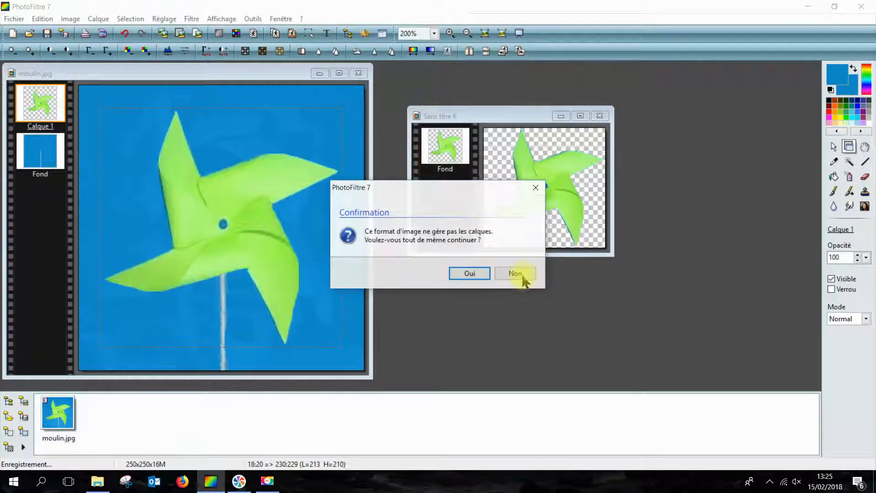
click(470, 274)
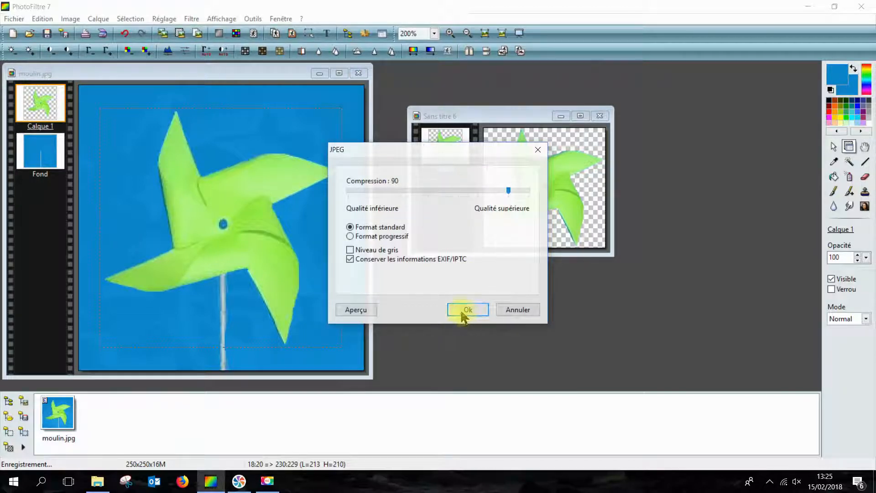
click(462, 313)
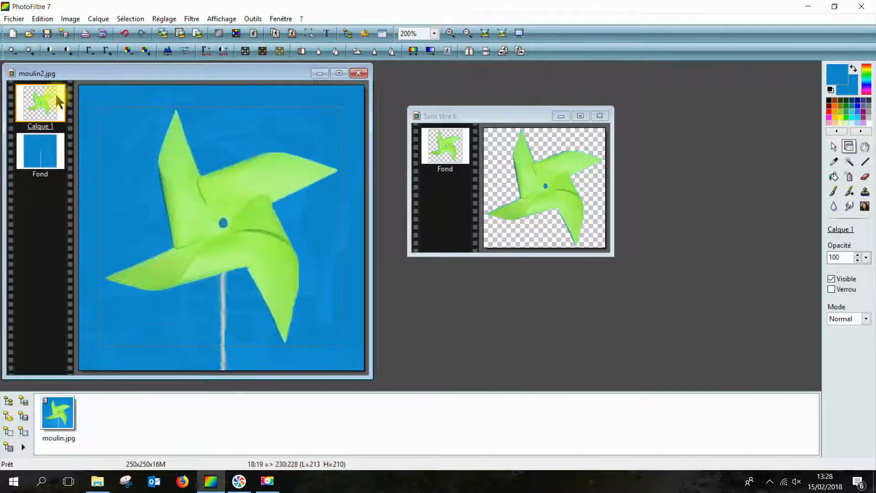
- Rotate the pinwheel layer Calque 1 by 15° with Transformation paramétrée
right_click(217, 200)
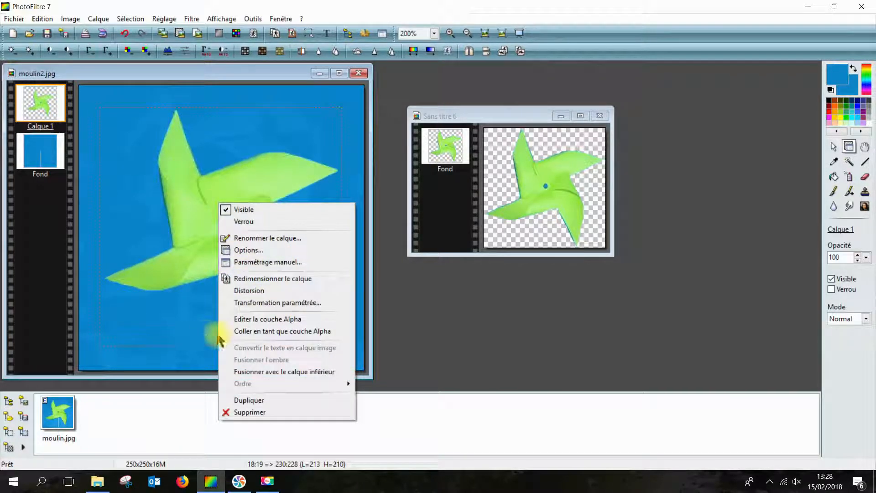
click(276, 304)
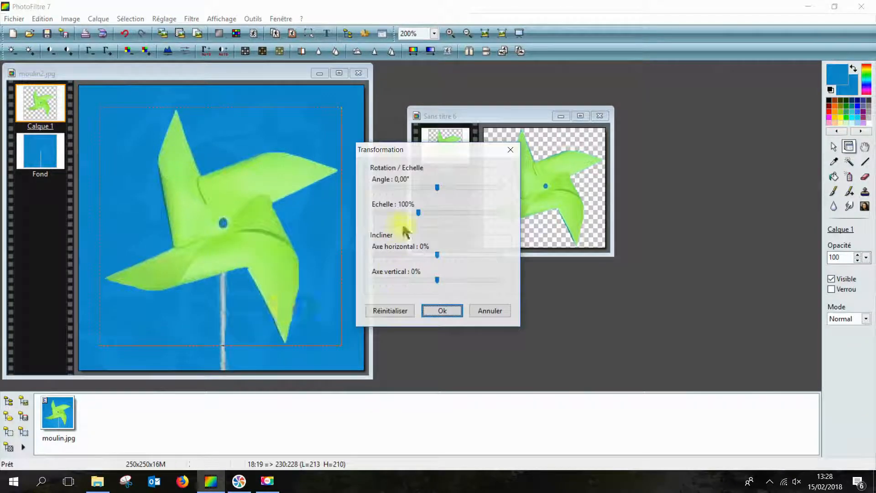
click(452, 188)
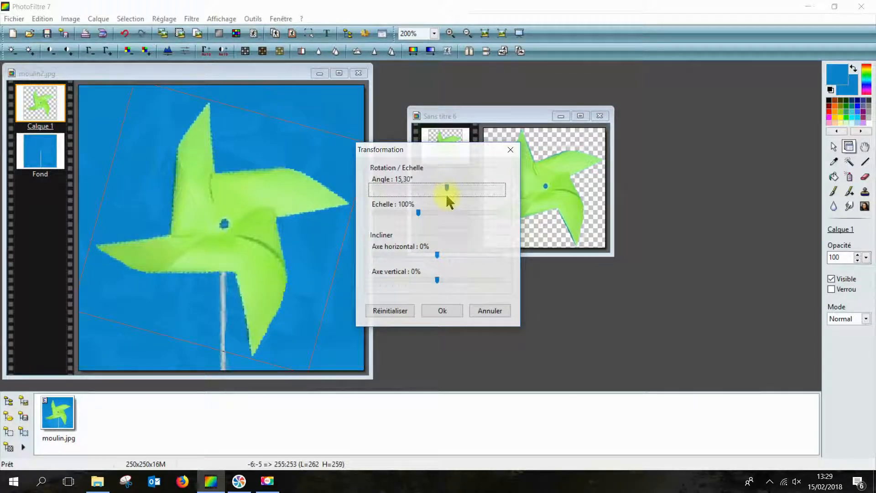
key(Left)
key(Left)
key(Left)
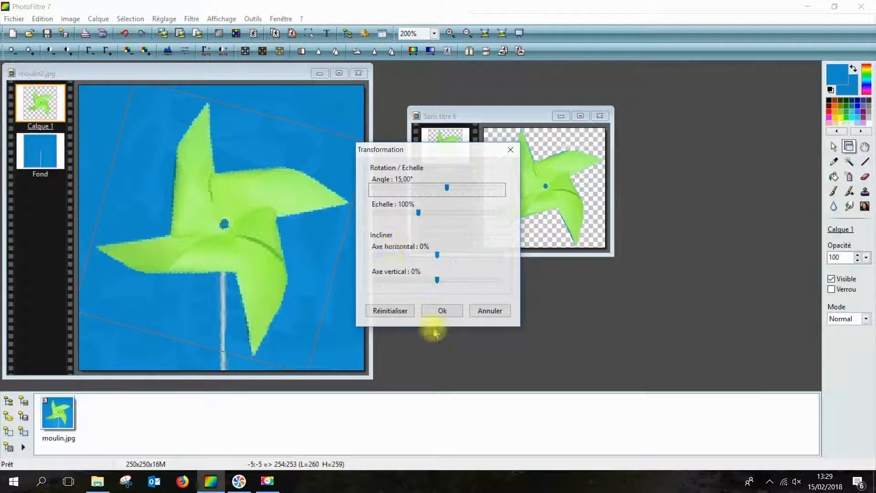
click(441, 312)
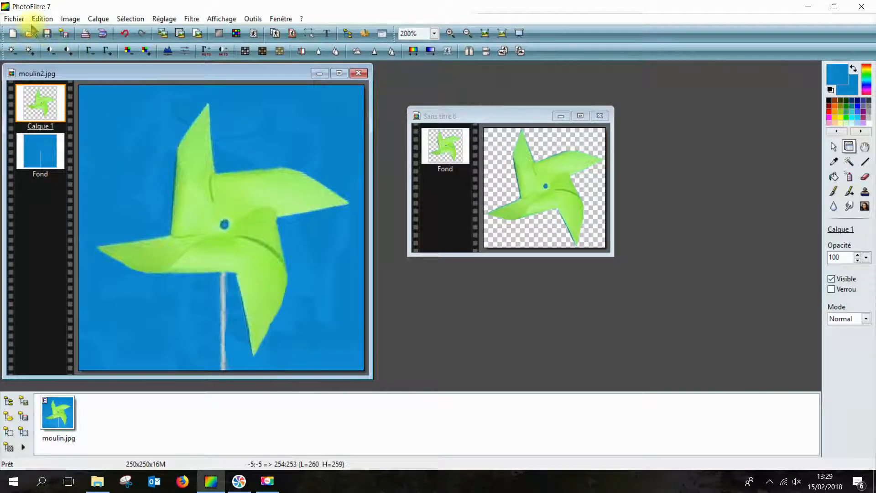
- Save the rotated pinwheel image on the Bureau as the JPEG moulin2.jpg, accepting the loss of layers and compression 90
click(14, 19)
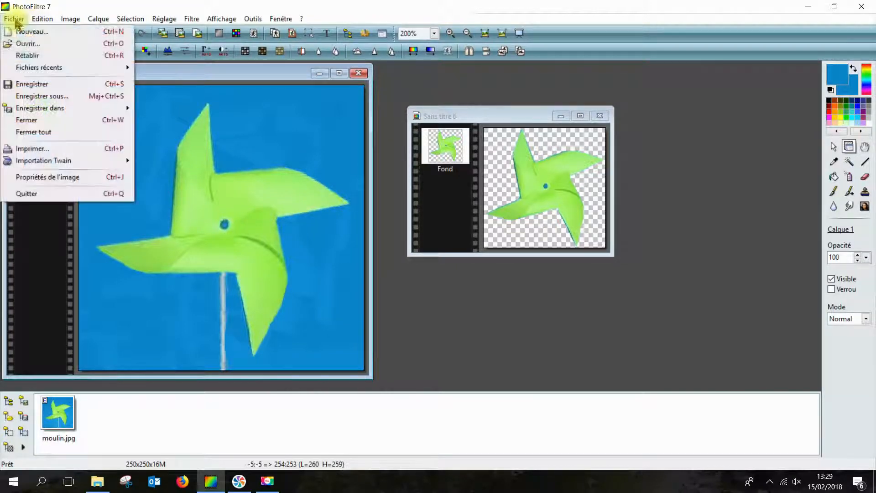
click(35, 97)
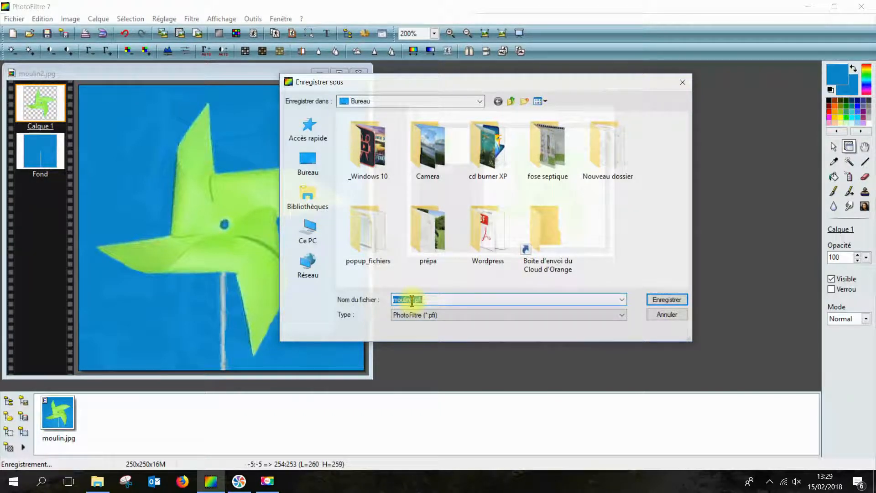
click(621, 314)
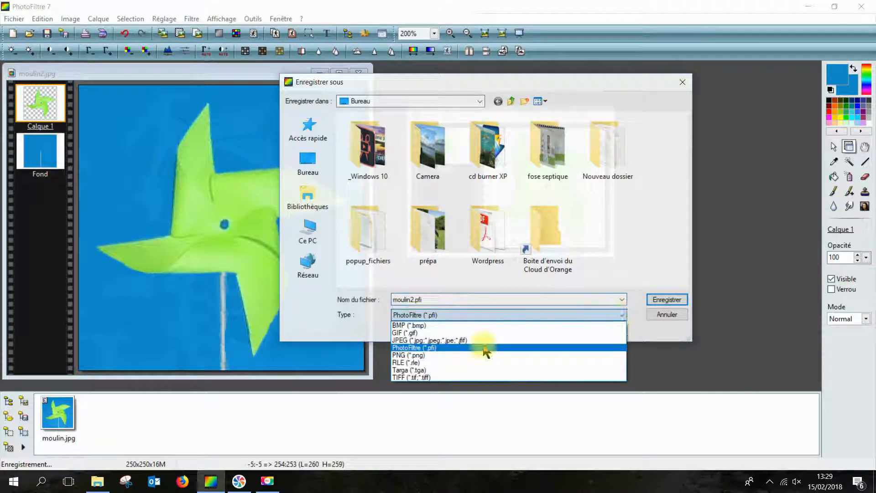
click(471, 340)
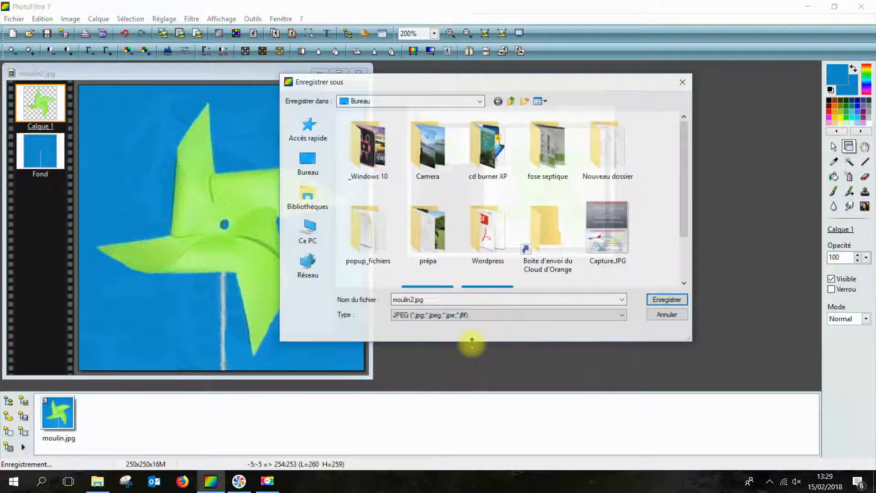
click(667, 299)
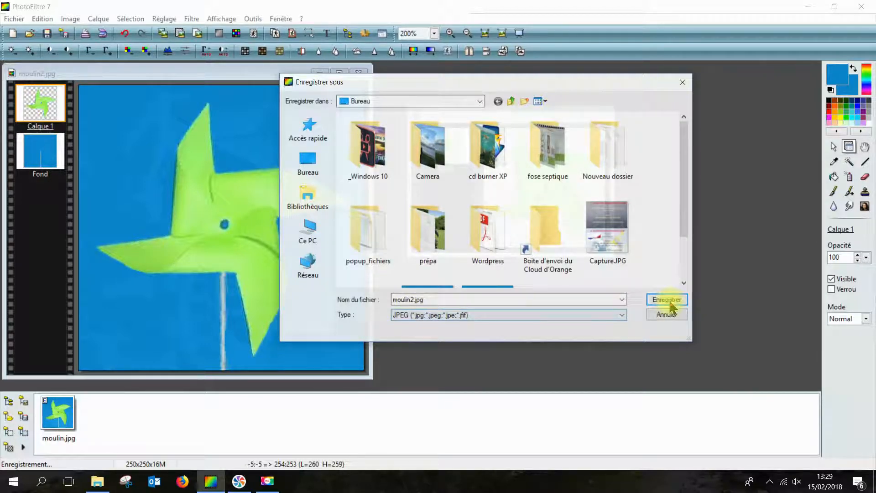
click(465, 252)
click(470, 274)
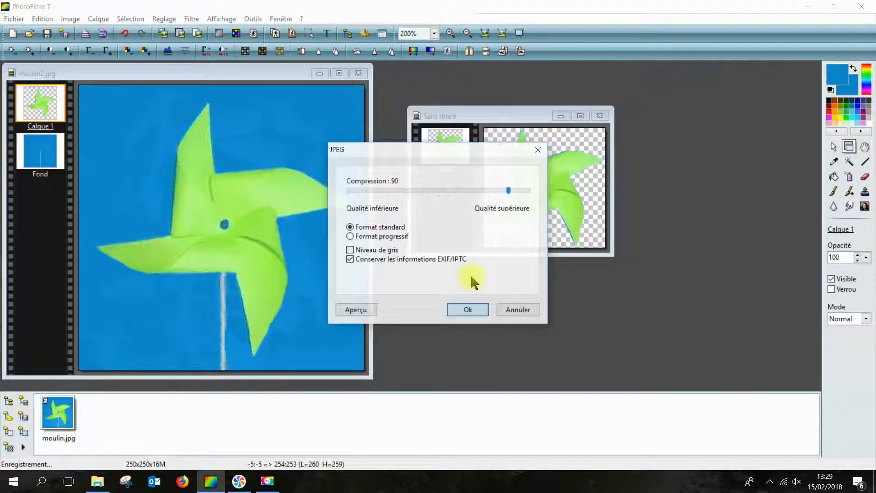
click(462, 311)
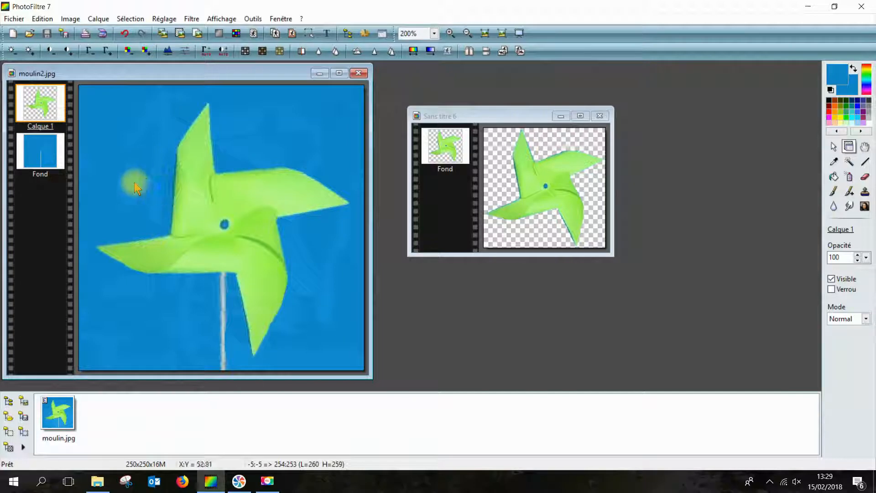
- Rotate the pinwheel layer Calque 1 by a further 15° with Transformation paramétrée
right_click(229, 214)
click(204, 206)
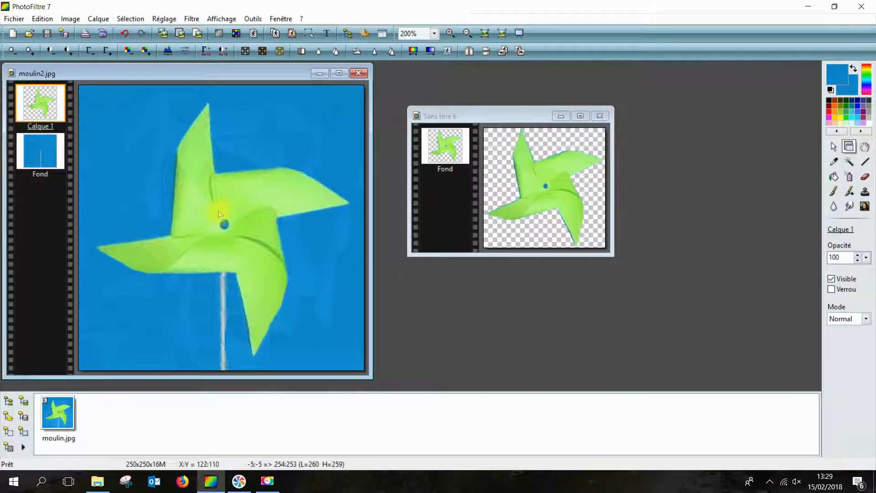
right_click(197, 194)
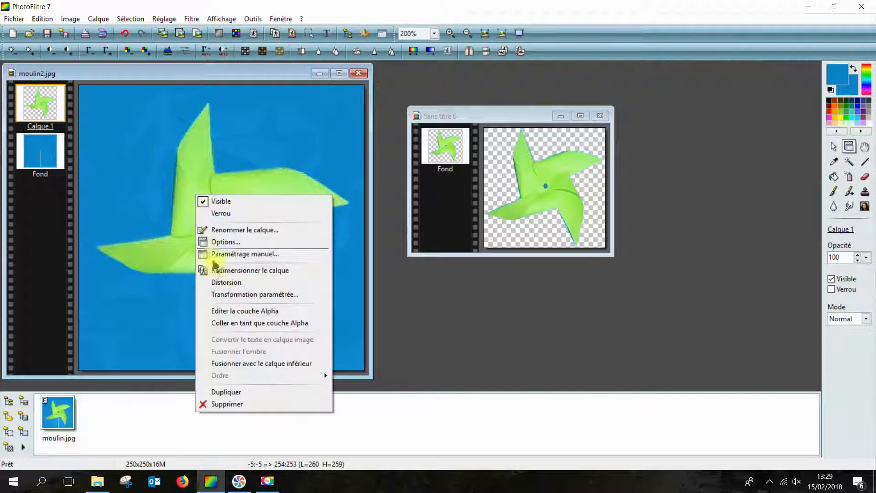
click(238, 294)
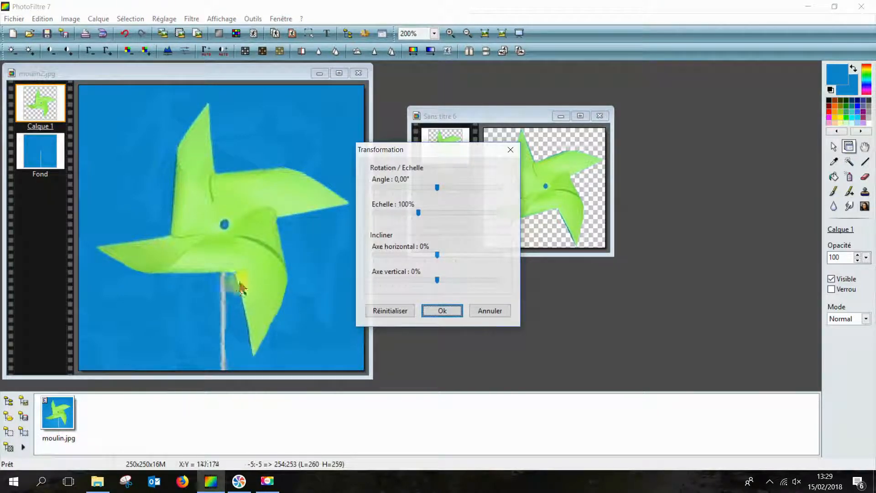
click(442, 188)
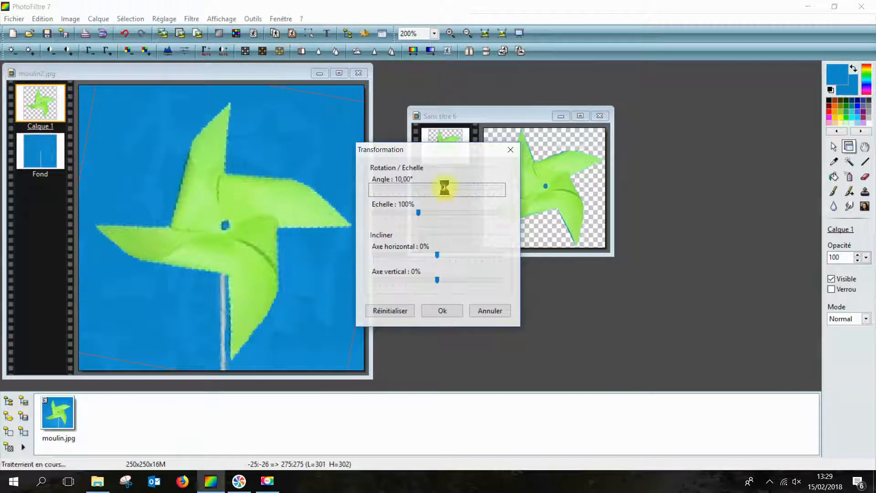
drag(446, 189, 448, 191)
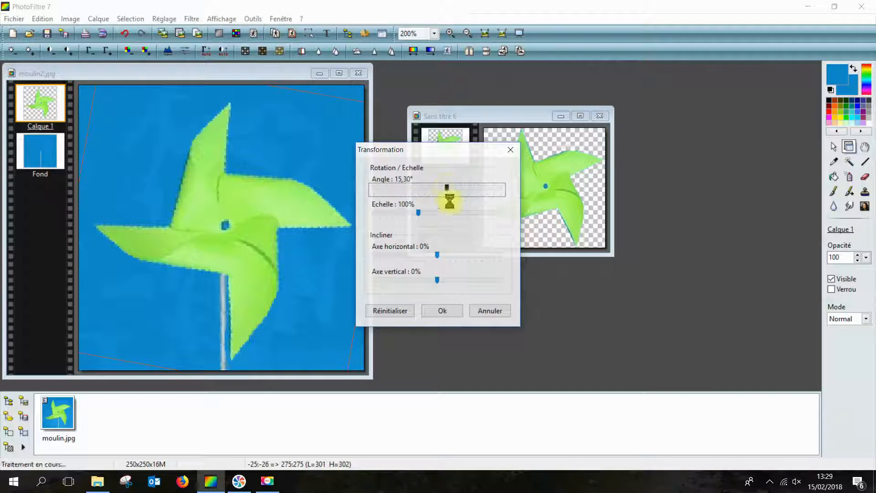
key(Left)
key(Left)
key(Left)
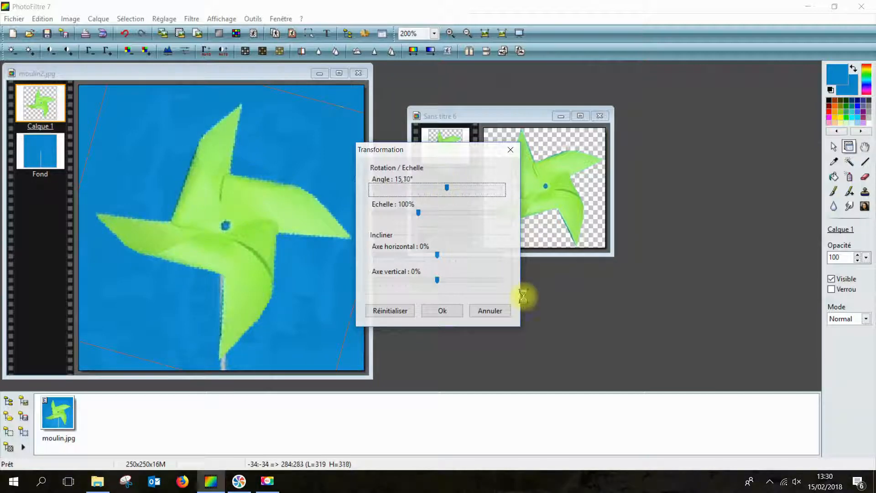
click(432, 311)
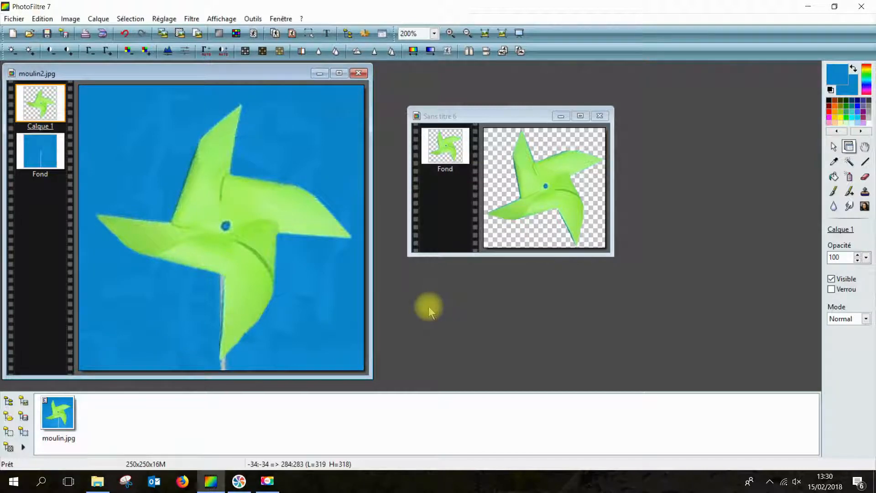
- Save the rotated pinwheel image on the Bureau as the JPEG moulin3.jpg, accepting the loss of layers and the compression settings
click(15, 21)
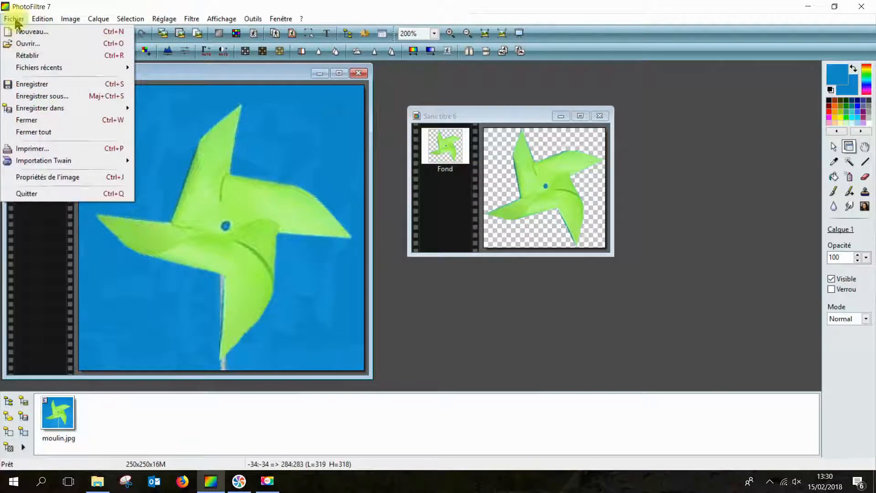
click(33, 97)
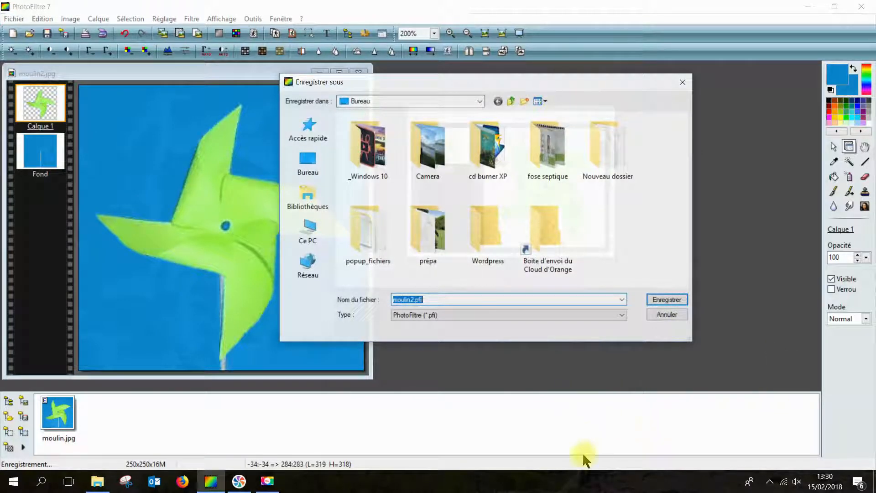
click(621, 314)
click(484, 340)
double_click(413, 299)
click(413, 299)
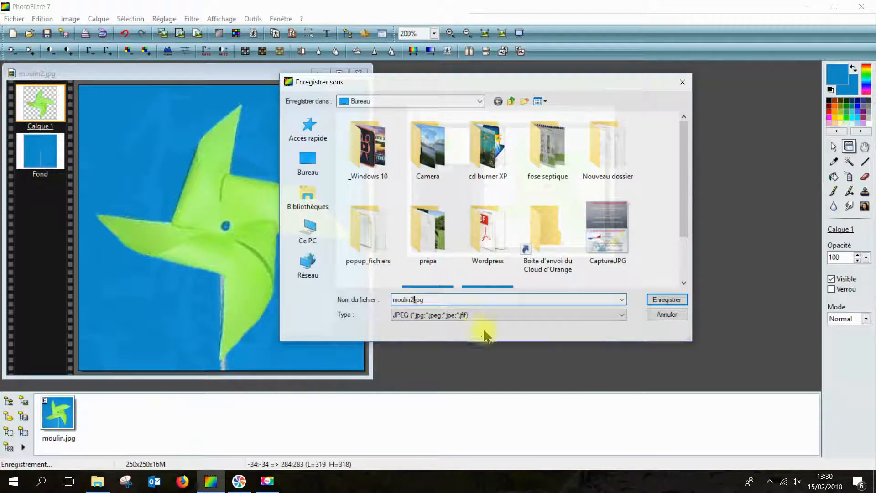
text(3)
click(666, 300)
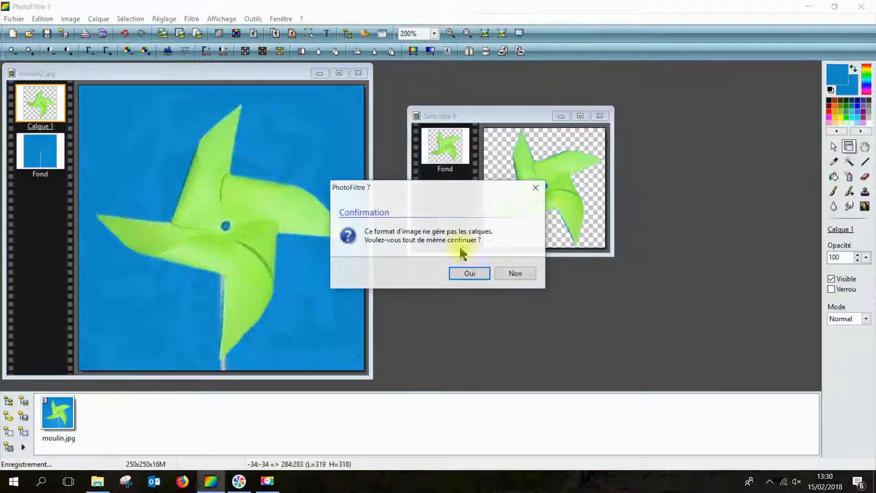
click(470, 273)
click(471, 309)
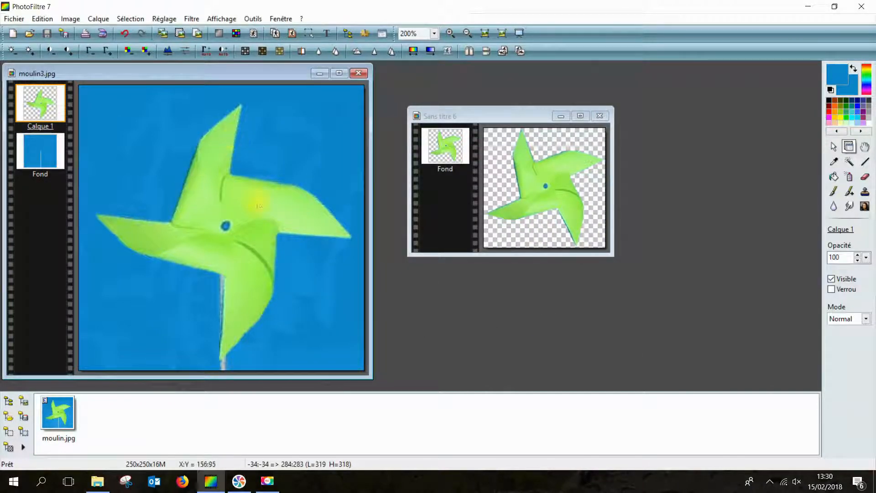
- Rotate the pinwheel layer Calque 1 in moulin3.jpg by about 15° more with Transformation paramétrée, keeping the scale at 100%
right_click(220, 221)
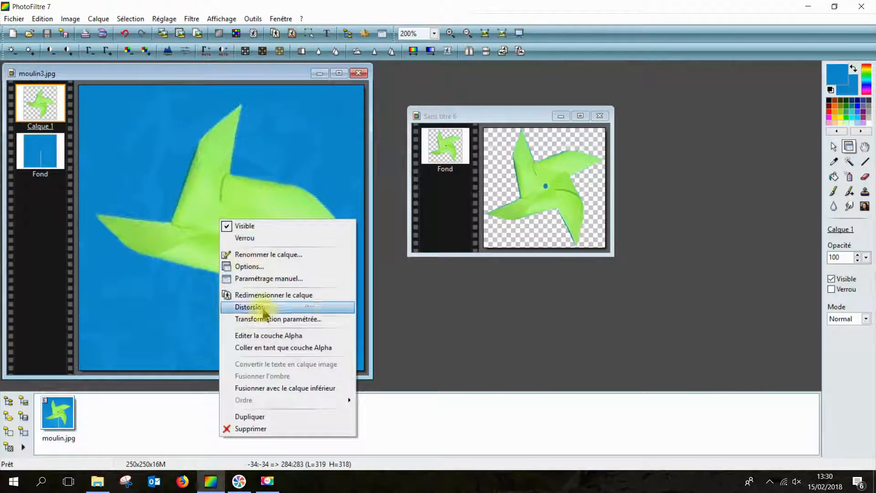
click(263, 319)
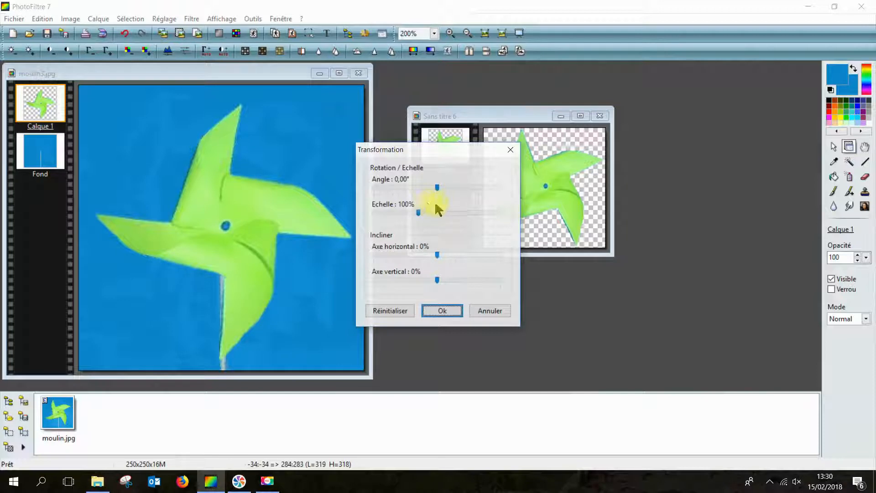
click(440, 187)
click(446, 189)
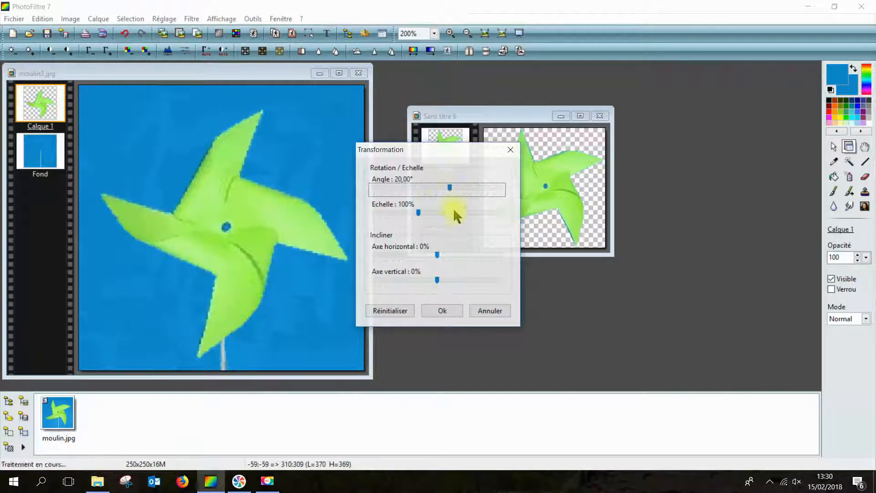
click(446, 188)
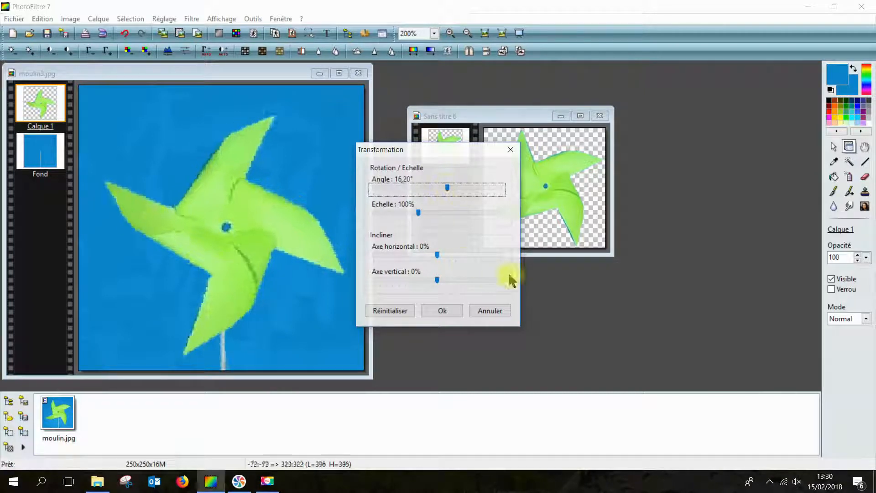
key(Left)
key(Left)
key(Left)
key(Left)
key(Left)
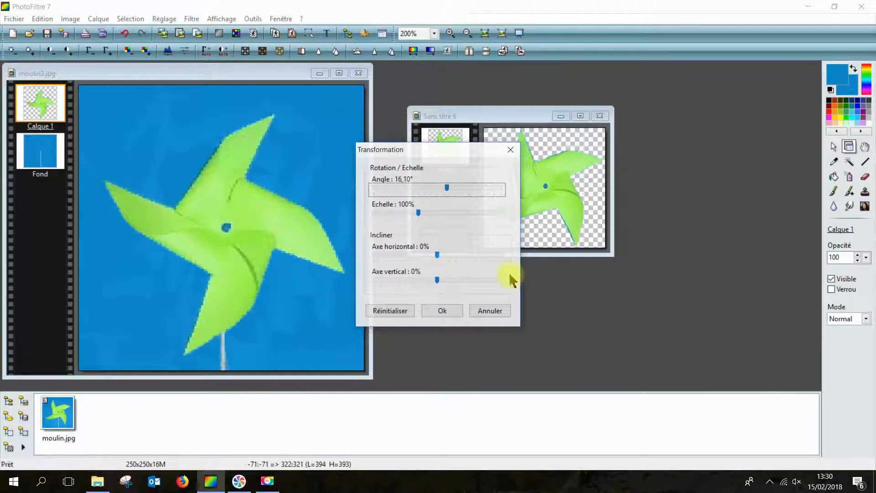
key(Left)
key(Left)
key(Left)
key(Left)
key(Left)
key(Left)
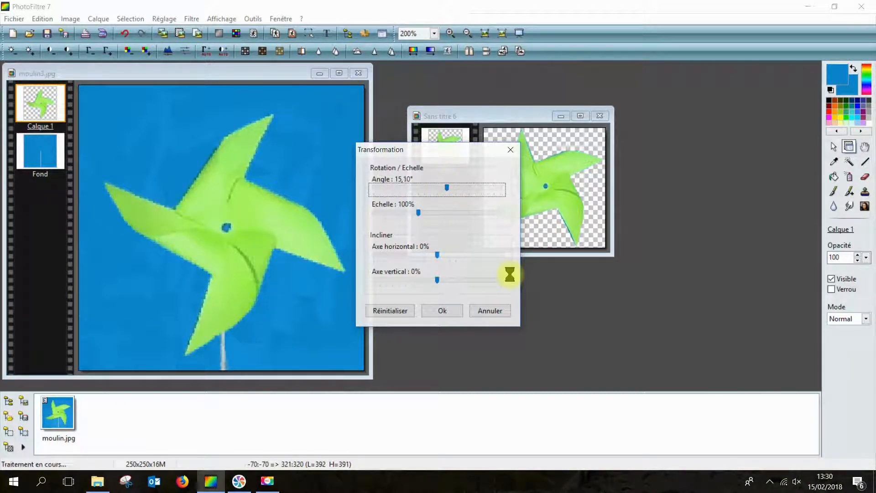
click(445, 310)
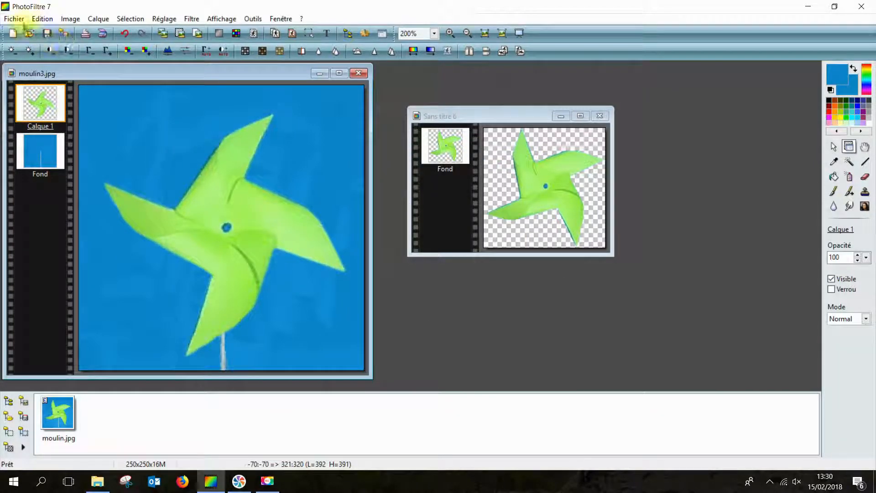
- Save the newly rotated image on the Bureau as the JPEG moulin4.jpg, accepting the loss of layers and the compression settings
click(14, 18)
click(42, 97)
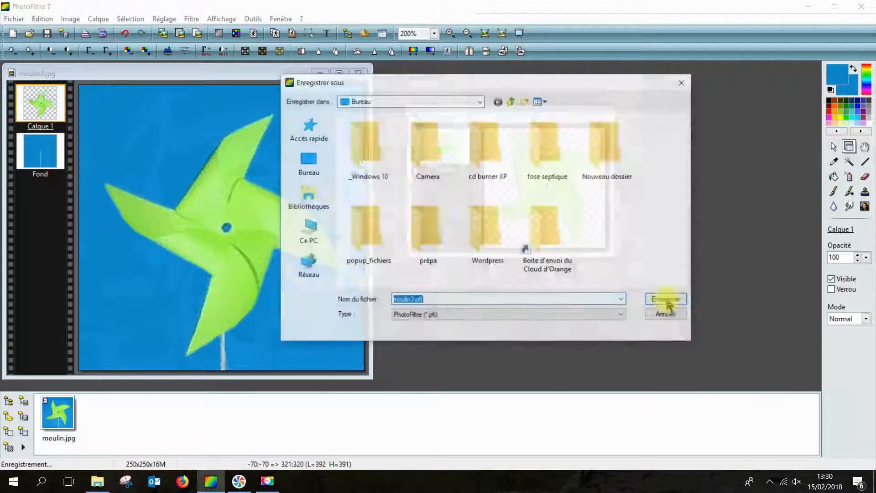
click(624, 315)
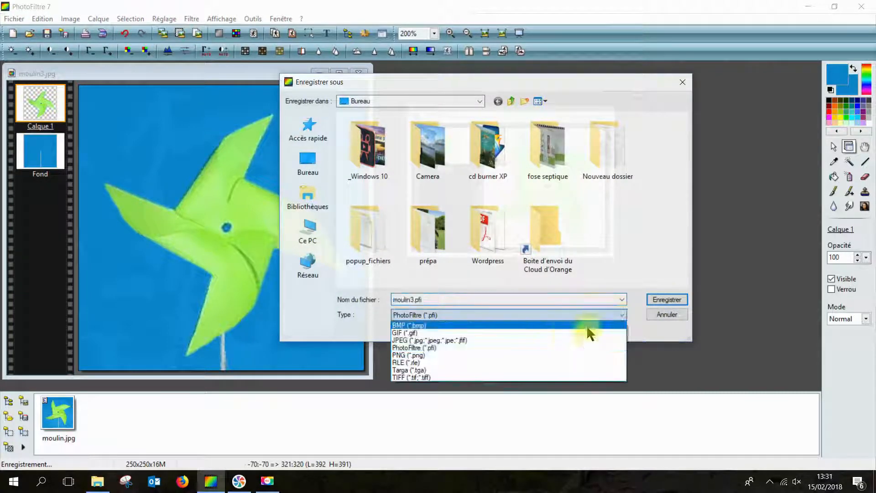
click(475, 340)
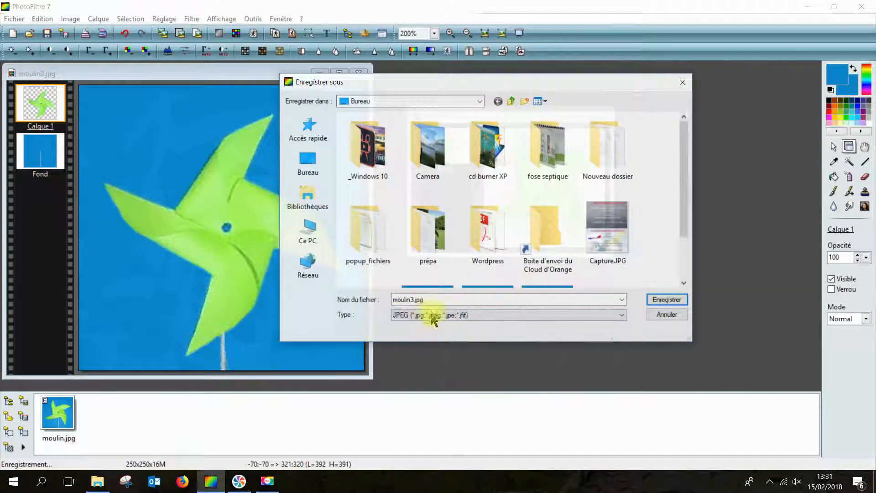
double_click(411, 300)
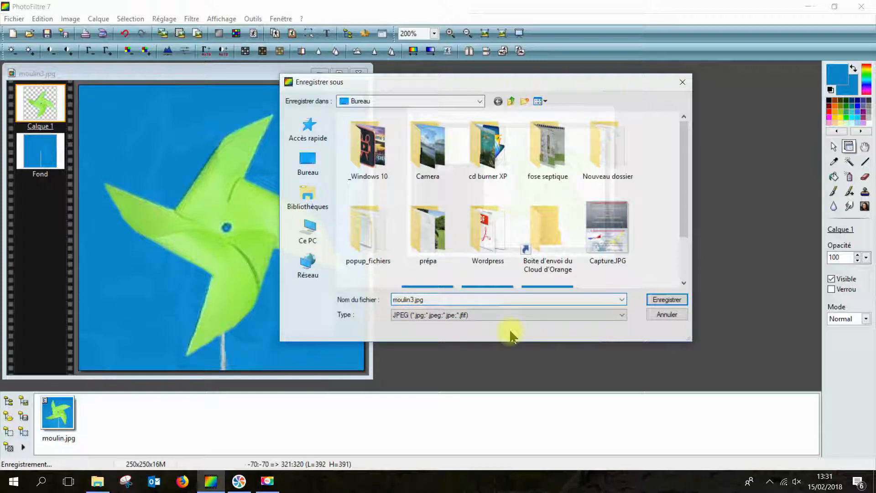
click(675, 303)
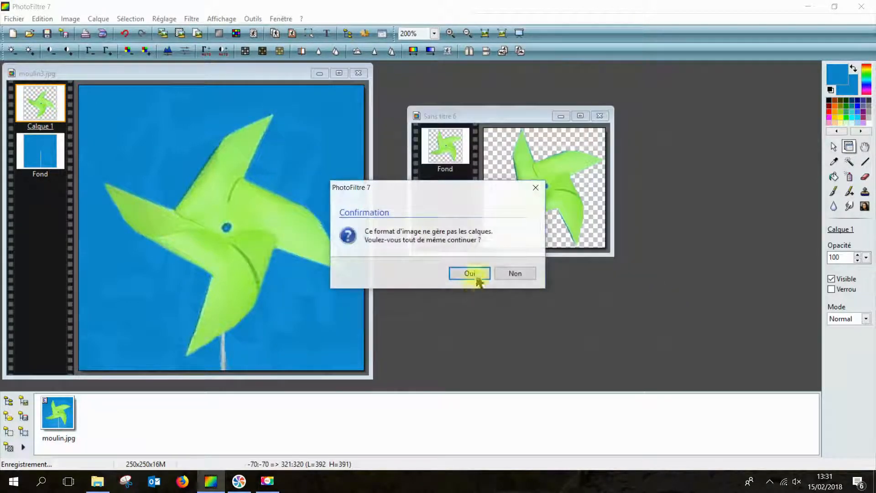
click(474, 274)
click(470, 315)
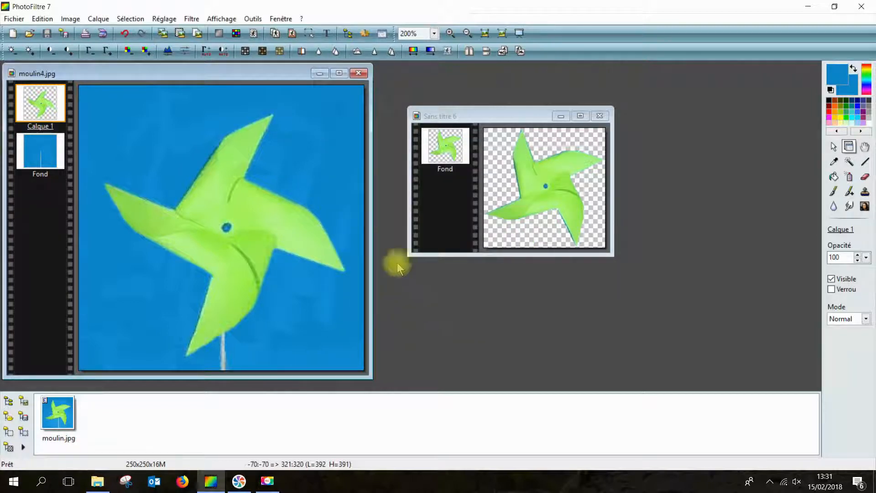
- Rotate the pinwheel layer Calque 1 in moulin4.jpg by a further 15° with Transformation paramétrée
right_click(218, 231)
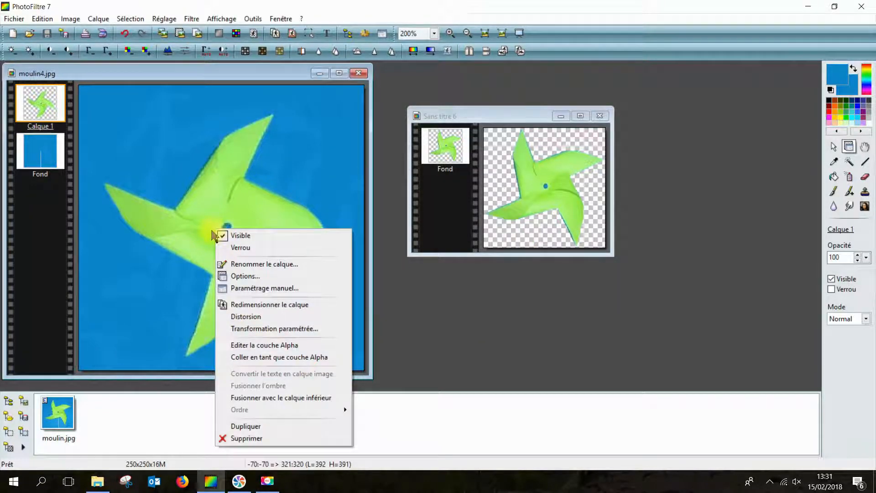
click(264, 329)
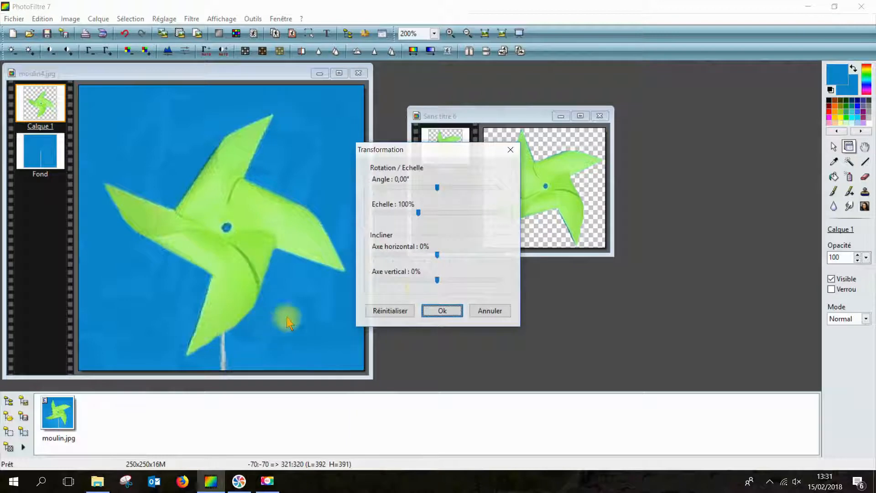
drag(438, 188, 445, 189)
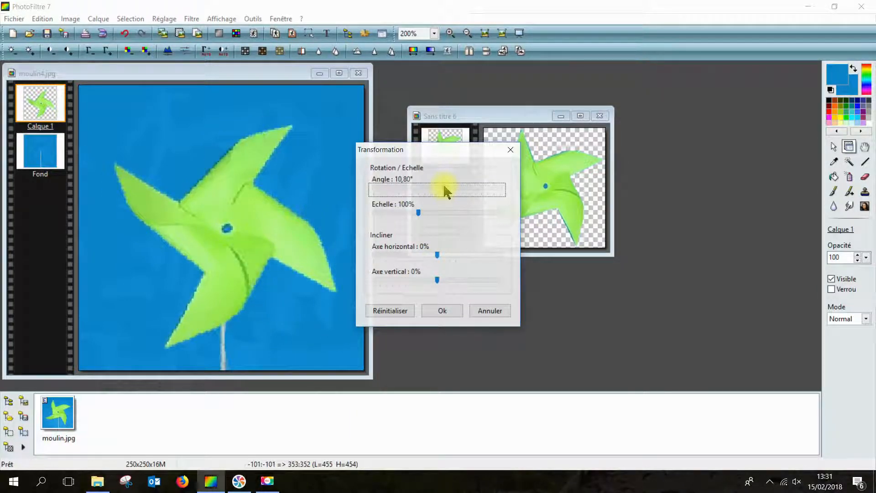
drag(443, 183, 446, 184)
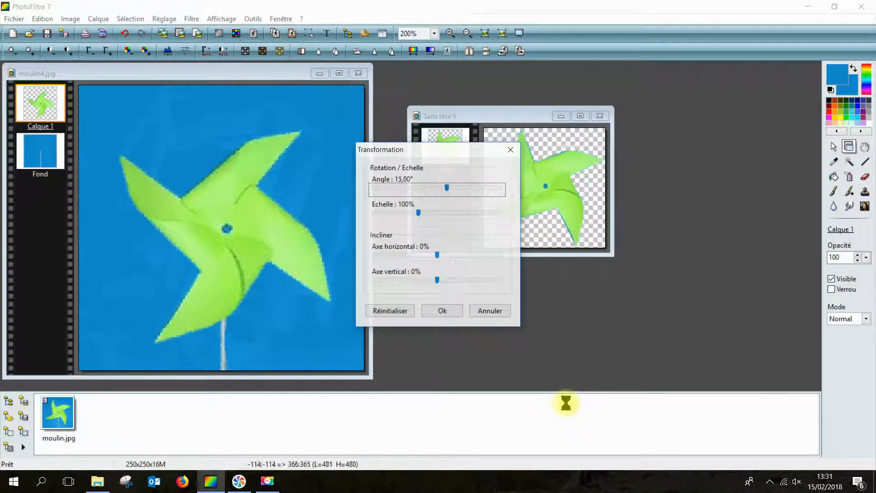
click(442, 311)
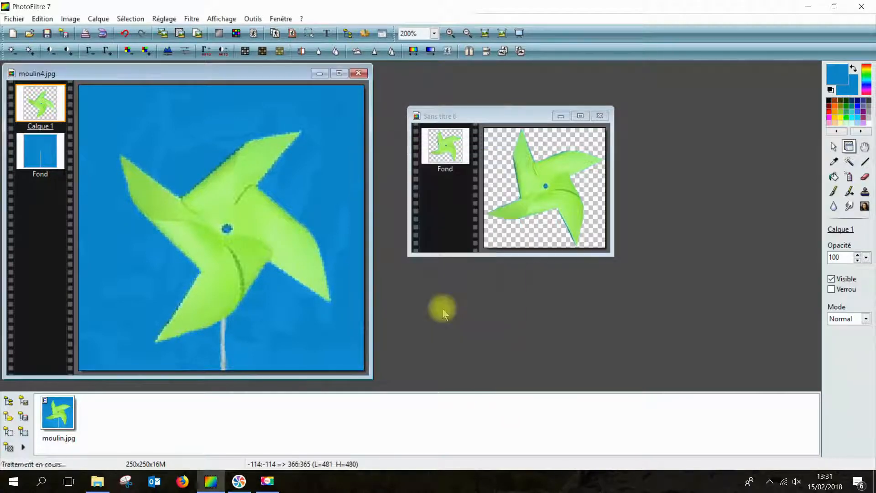
- Save this rotation frame on the Bureau as the JPEG moulin5.jpg, accepting the loss of layers and the compression settings
click(14, 18)
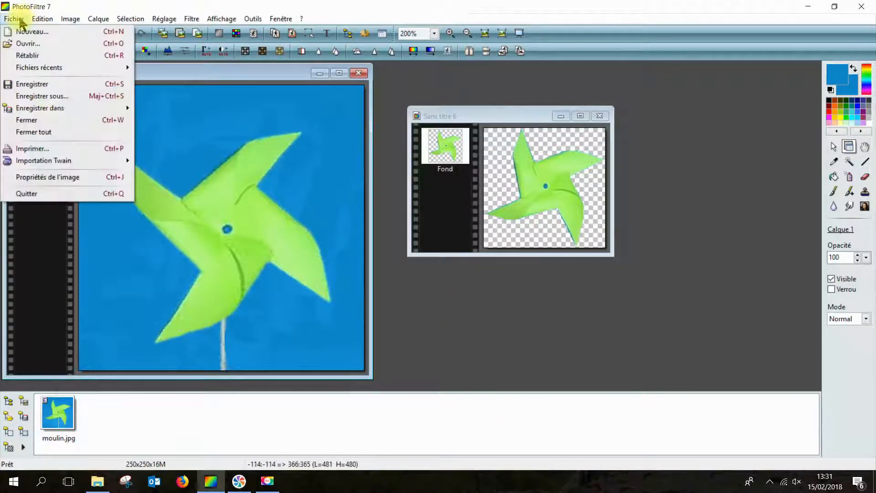
click(36, 95)
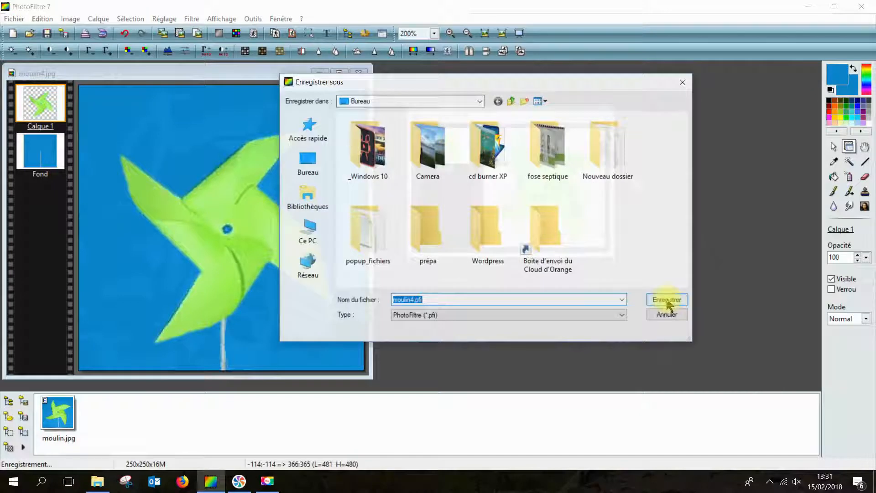
click(414, 299)
key(BackSpace)
text(5)
click(622, 318)
click(476, 343)
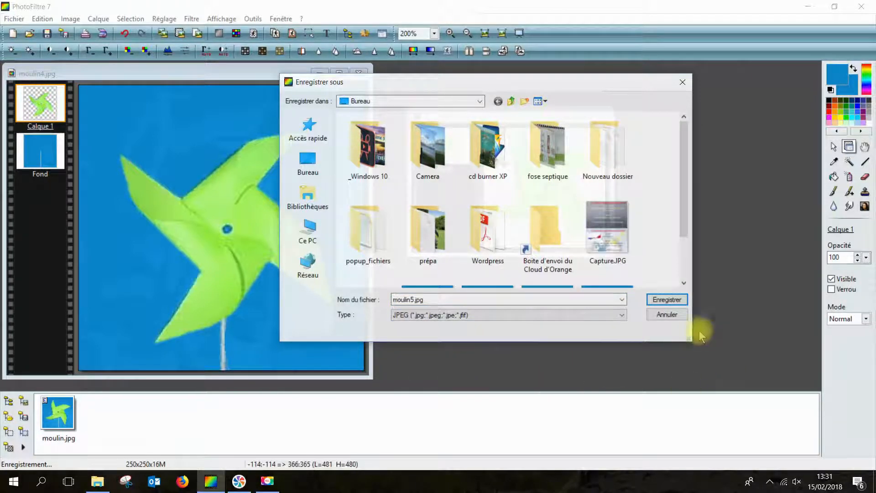
click(664, 300)
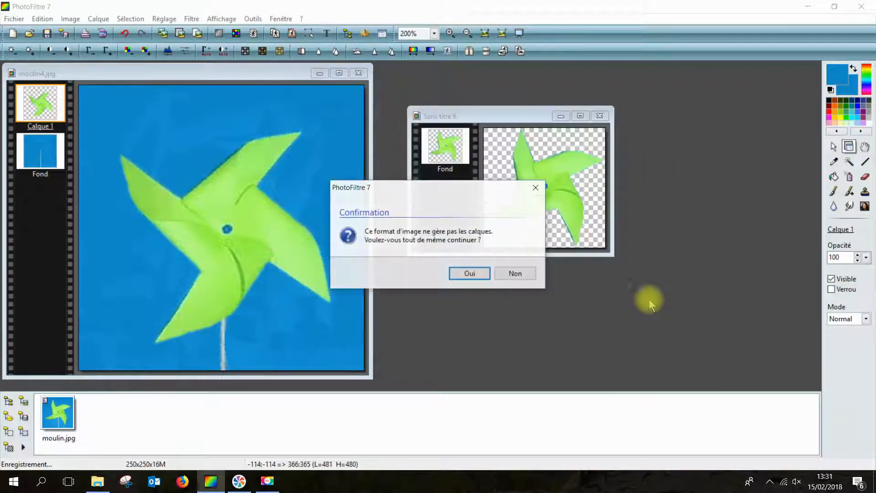
click(479, 273)
click(462, 308)
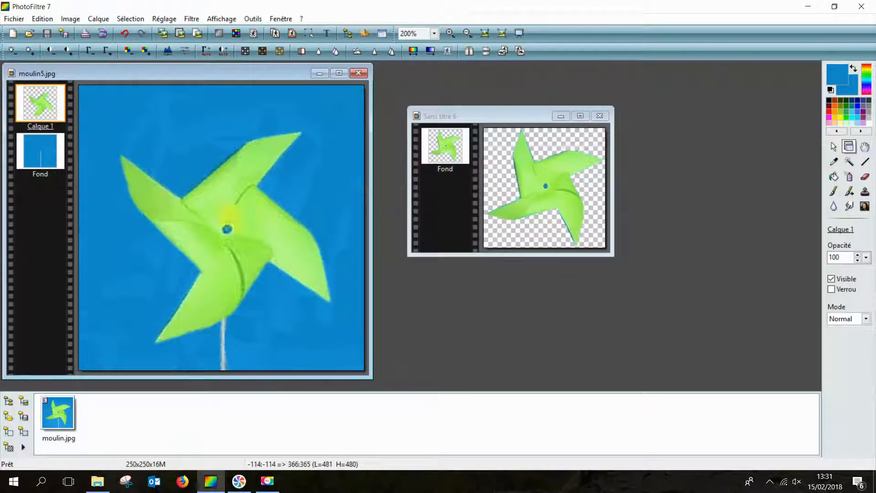
- Rotate the pinwheel layer Calque 1 in moulin5.jpg by another 15,00° with Transformation paramétrée, keeping the scale at 100%
right_click(212, 214)
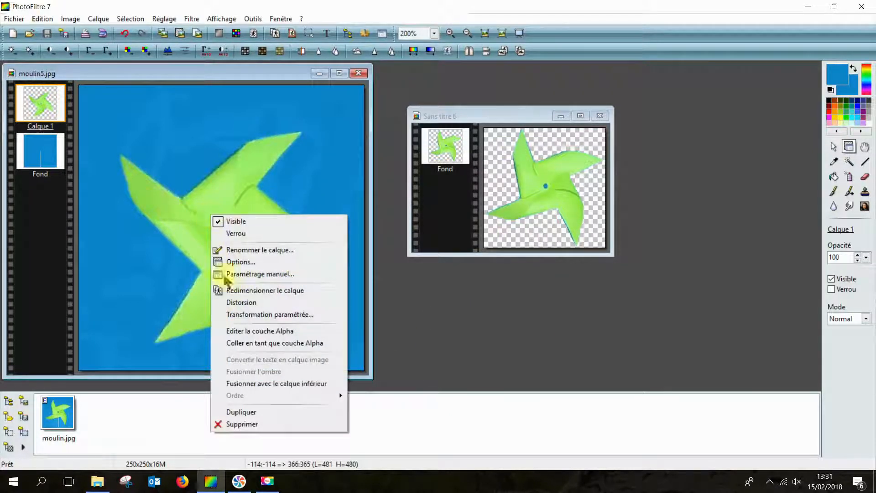
click(259, 315)
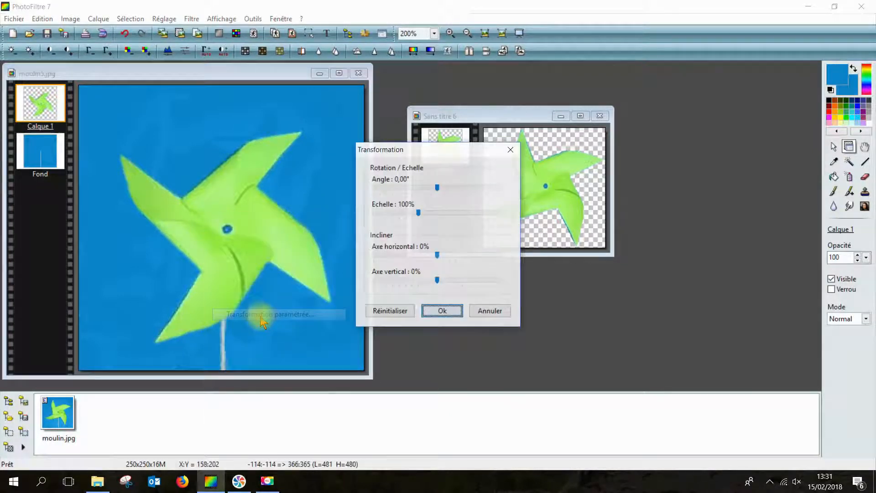
click(446, 190)
click(458, 194)
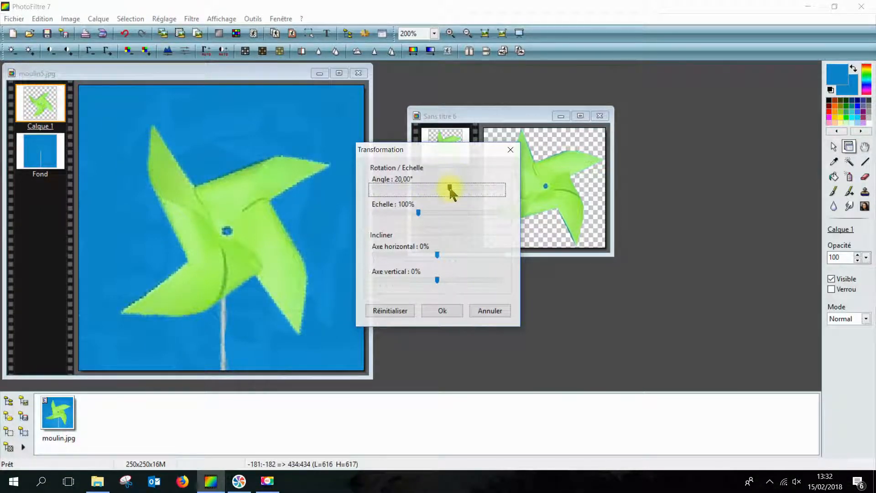
drag(448, 188, 448, 189)
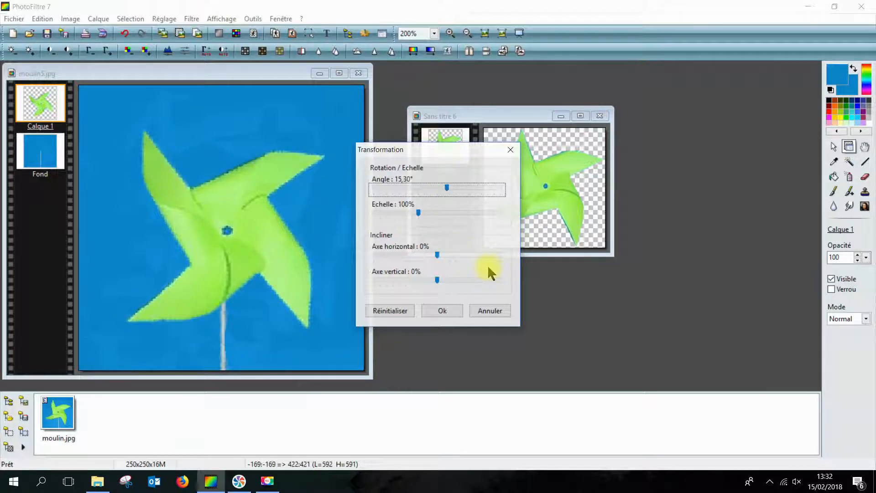
key(Right)
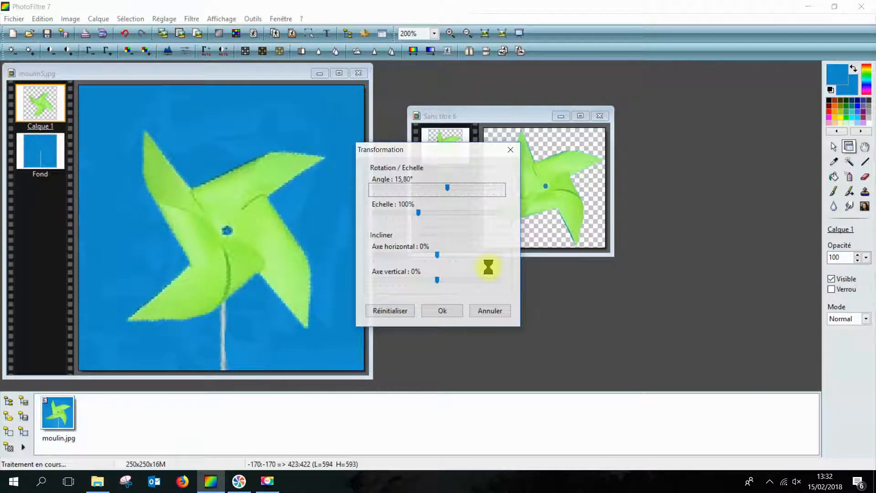
key(Left)
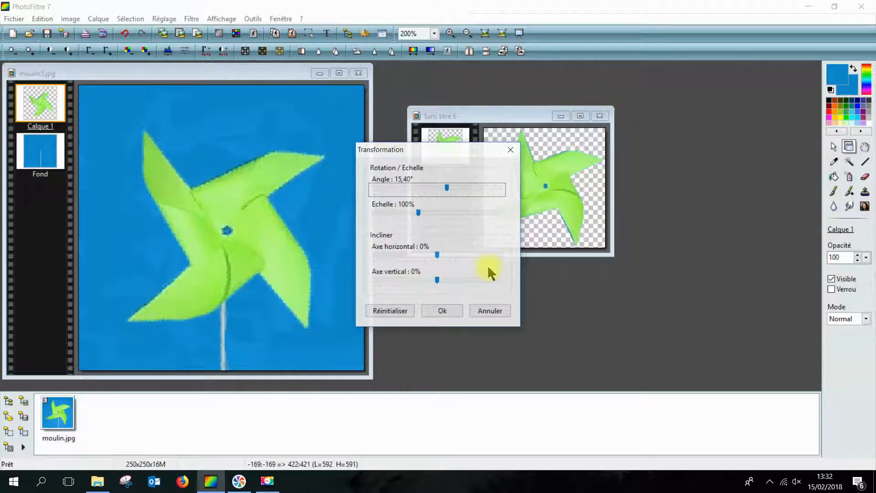
key(Left)
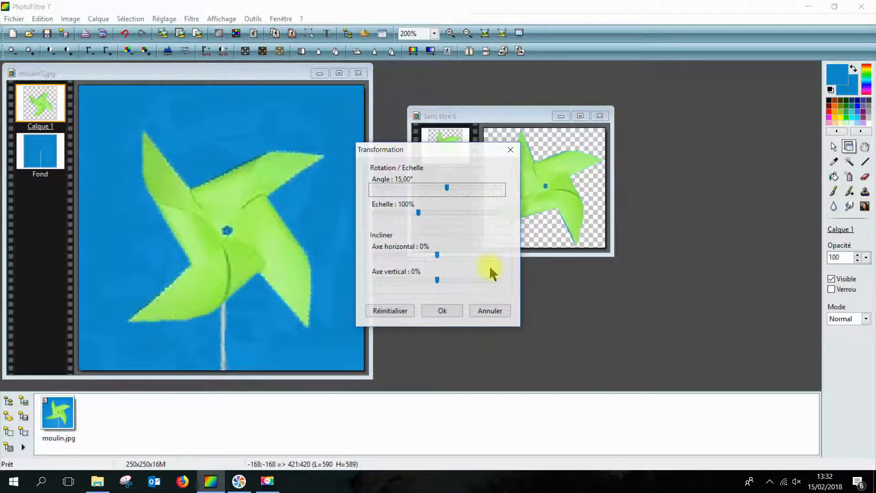
click(443, 311)
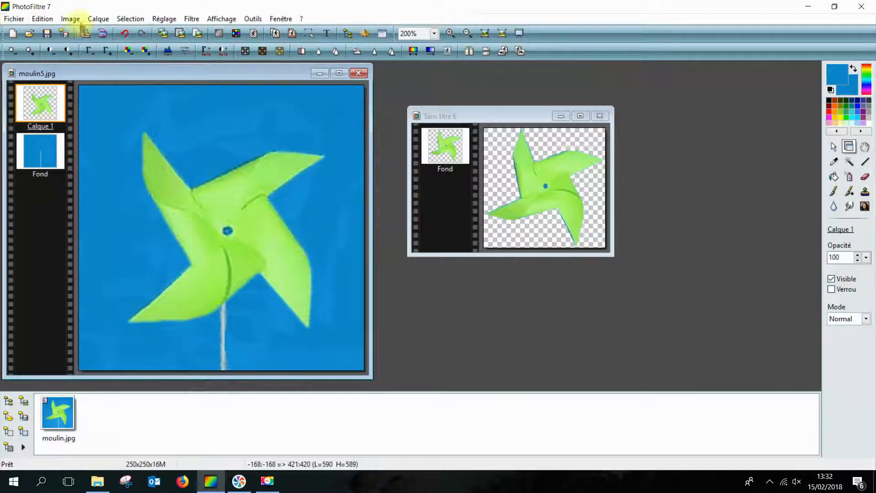
- Save the rotated image on the Bureau as the JPEG moulin6.jpg, accepting the loss of layers and compression 90
click(13, 18)
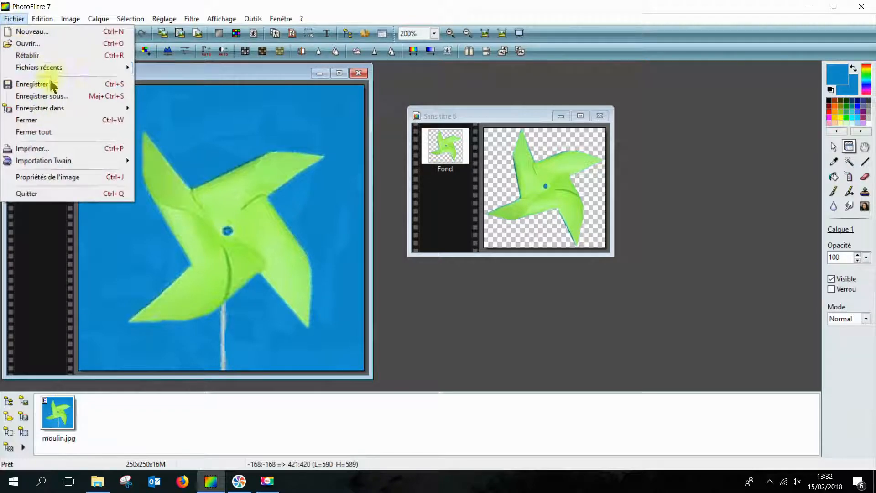
click(27, 96)
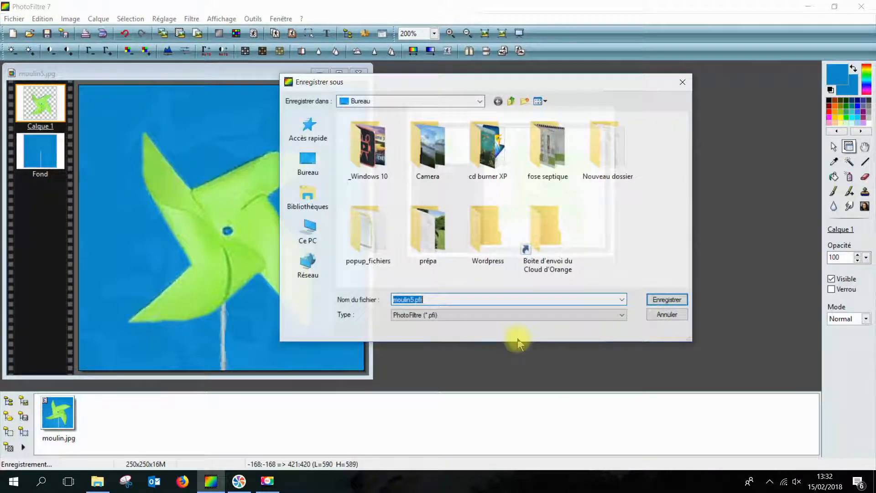
click(621, 315)
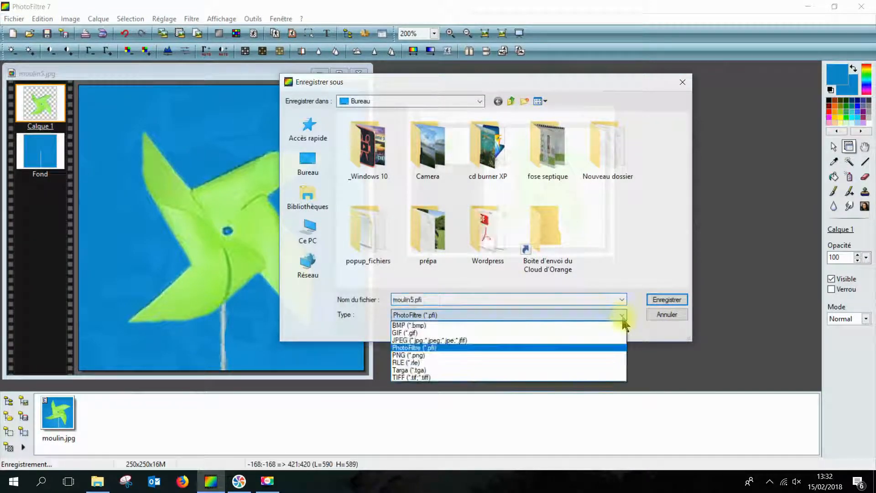
click(522, 339)
double_click(412, 300)
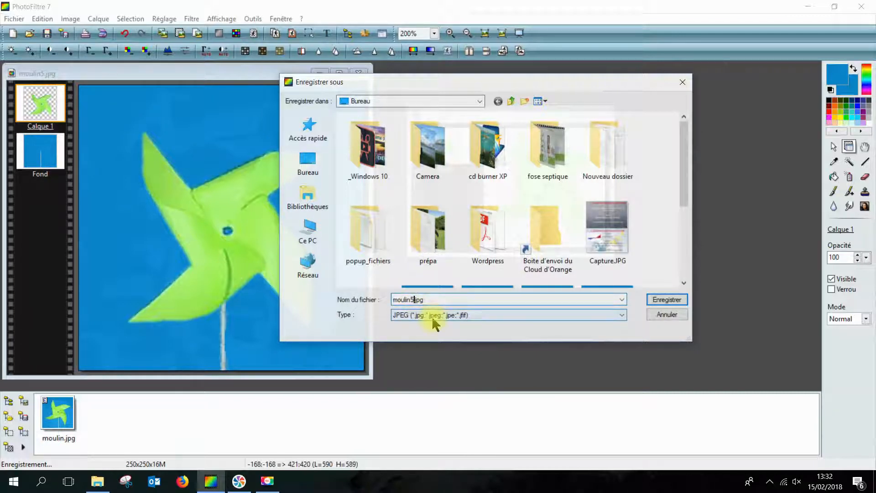
text(6)
click(667, 302)
click(470, 273)
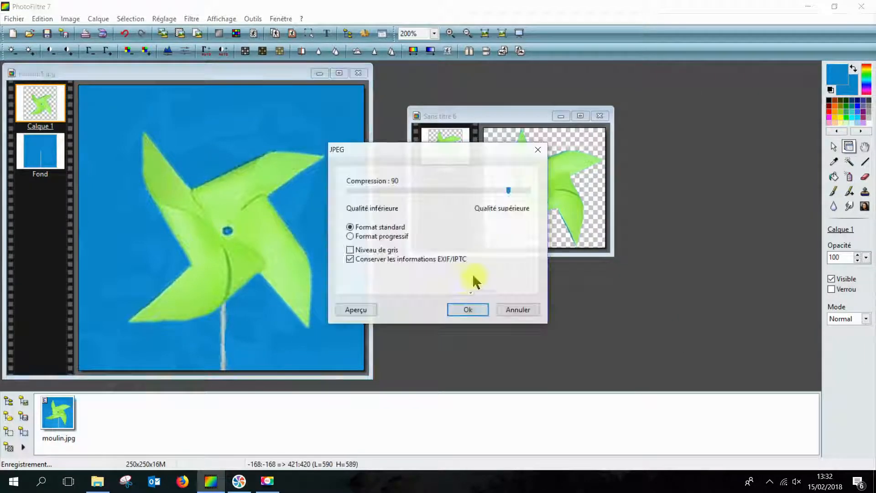
click(463, 319)
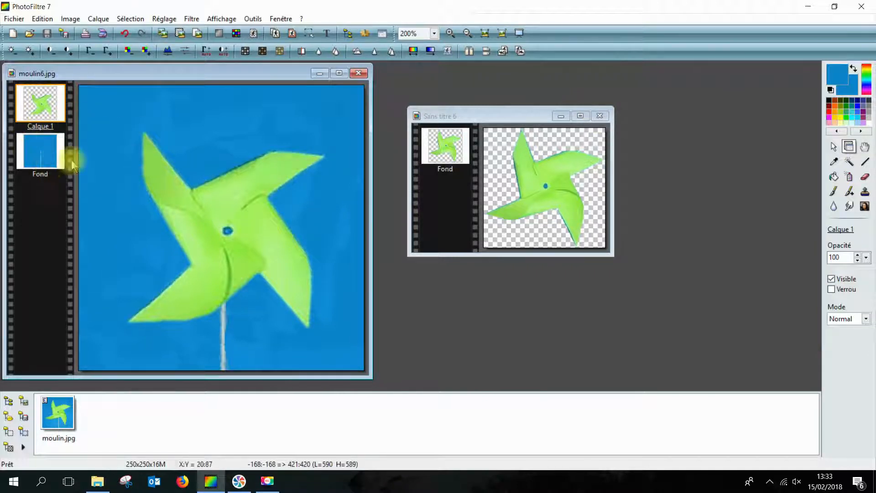
- Save the layered image on the Bureau in PhotoFiltre format as moulin.pfi and quit the program
click(14, 21)
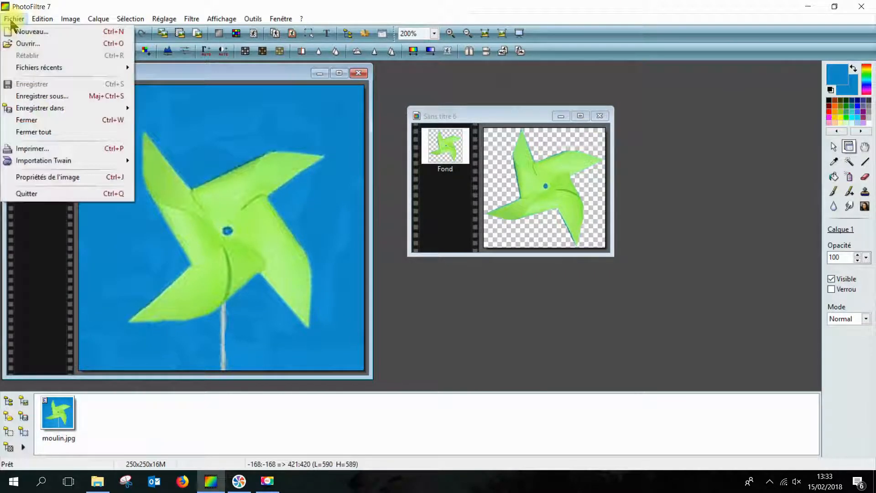
click(42, 96)
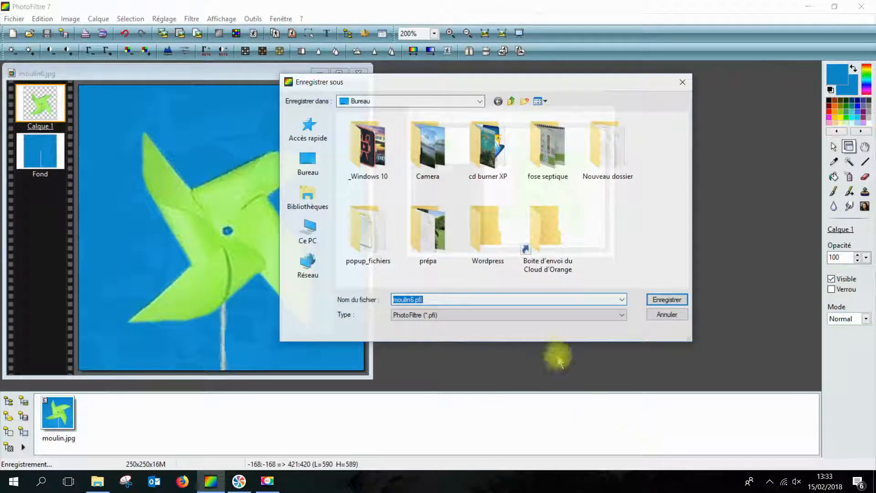
click(413, 299)
key(BackSpace)
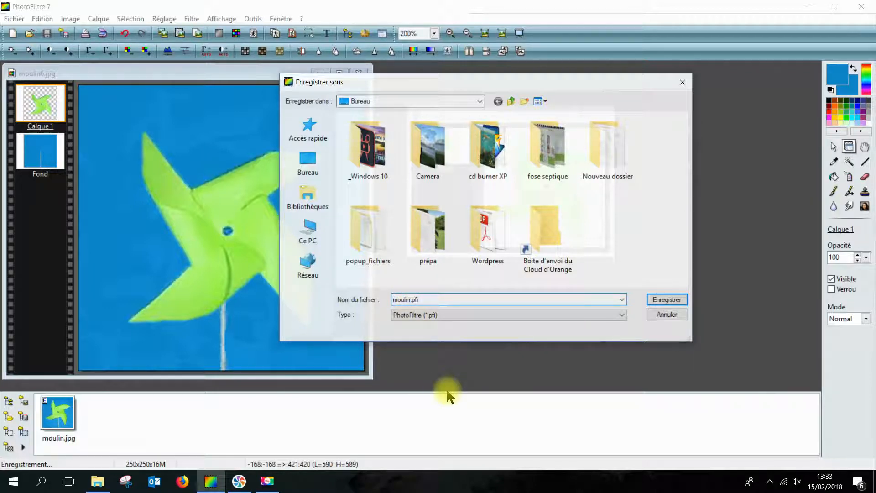
click(667, 300)
click(467, 213)
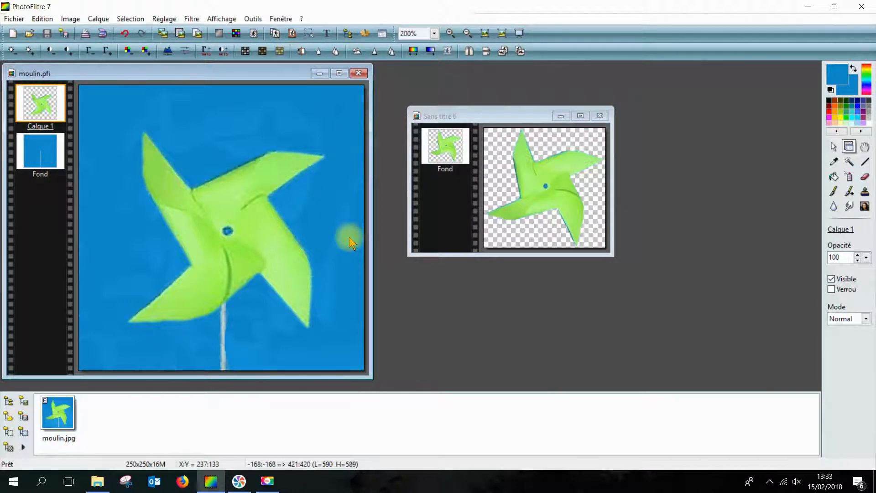
click(861, 6)
click(467, 276)
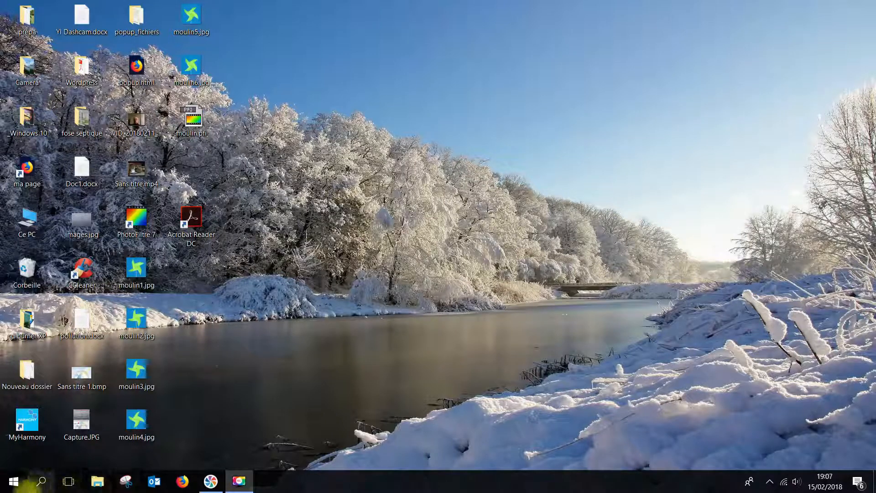
- Launch PhotoScape, place its window beside the desktop frame files and open the GIF Animé module
click(14, 482)
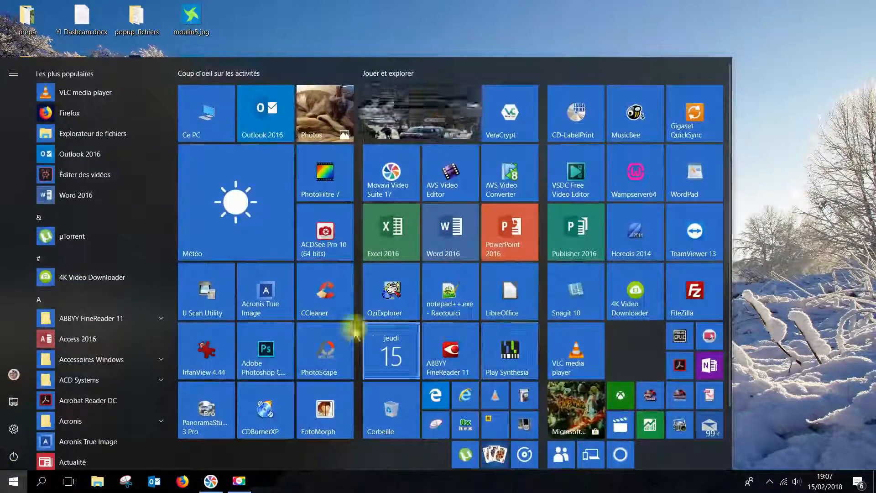
click(325, 362)
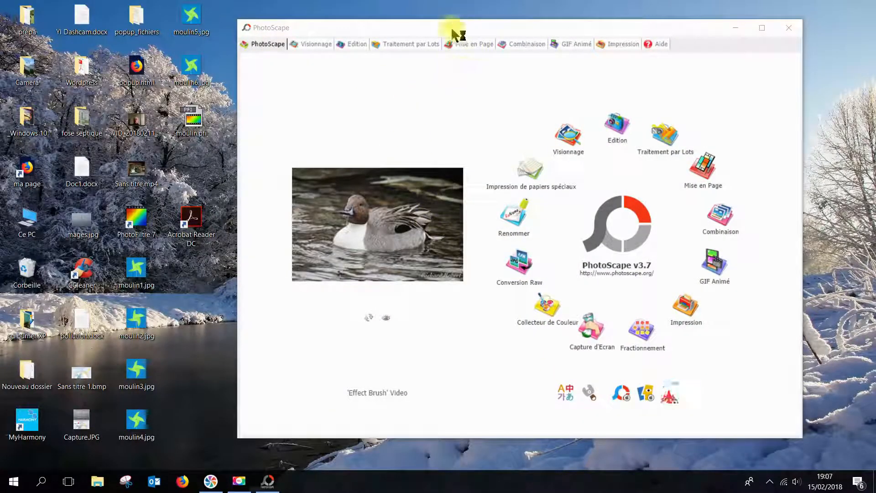
drag(454, 27, 507, 25)
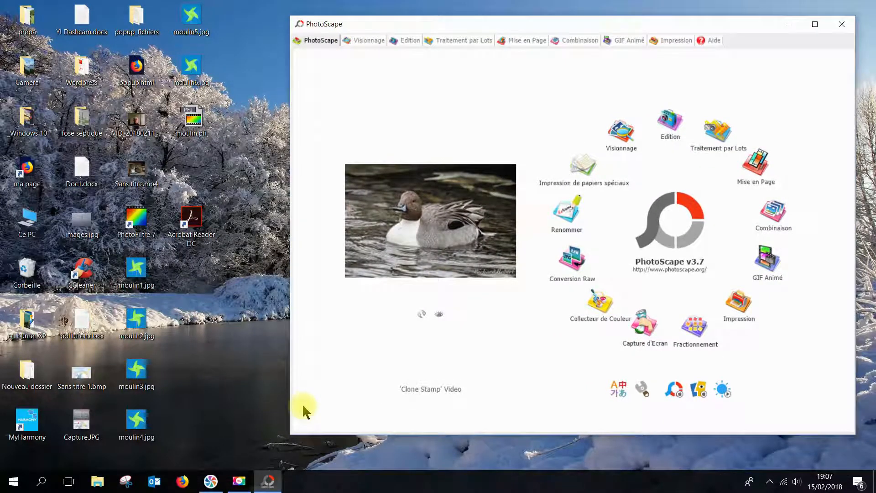
click(768, 260)
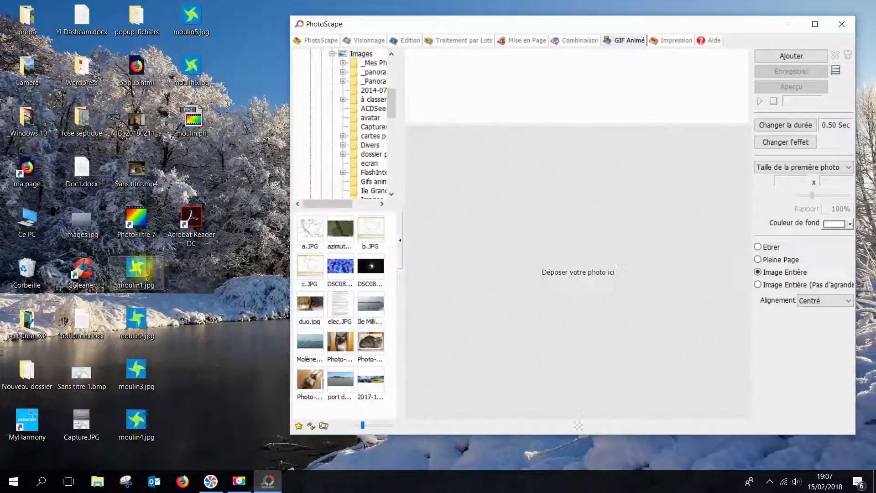
- Add the desktop frames moulin1.jpg through moulin6.jpg to the animation in numerical order
drag(136, 274, 421, 105)
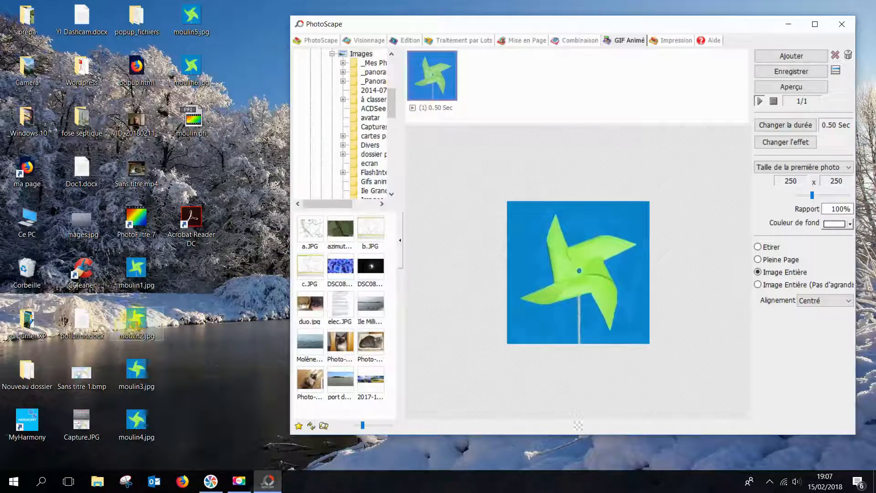
drag(137, 319, 489, 75)
drag(136, 369, 538, 77)
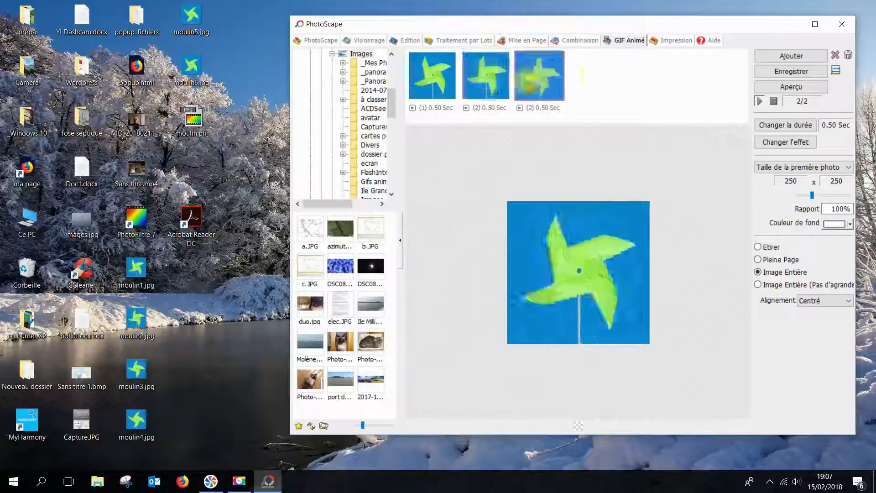
drag(141, 425, 576, 67)
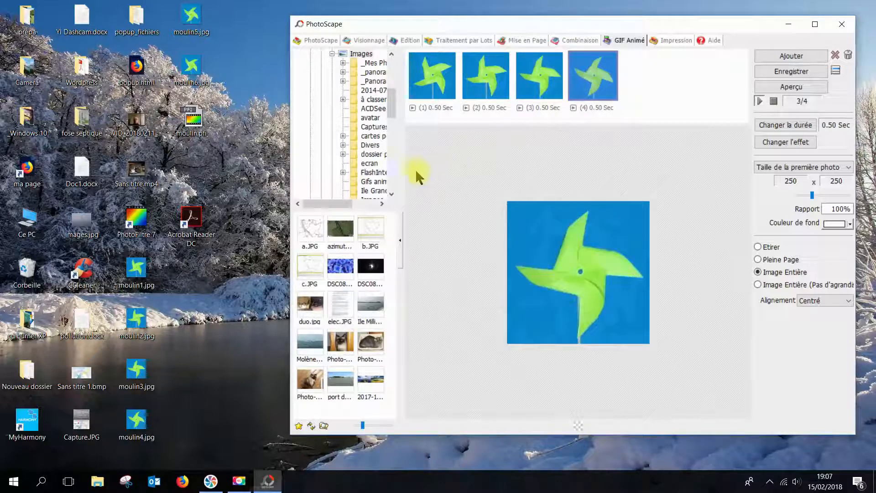
drag(194, 16, 652, 73)
drag(191, 67, 709, 74)
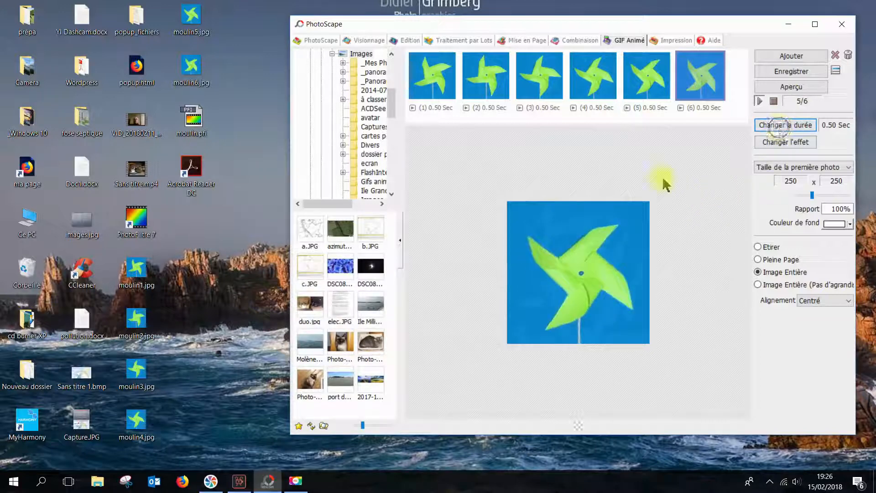
- Set the display duration to 10 hundredths of a second for all images of the animation
click(785, 125)
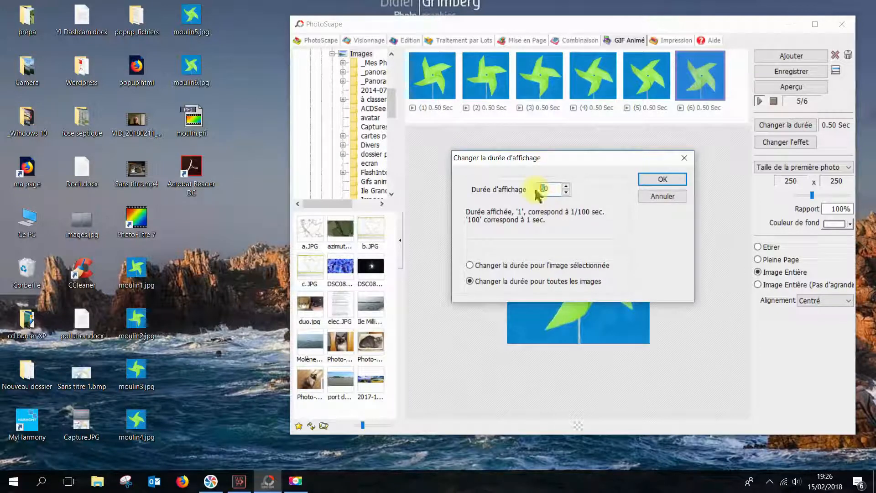
text(10)
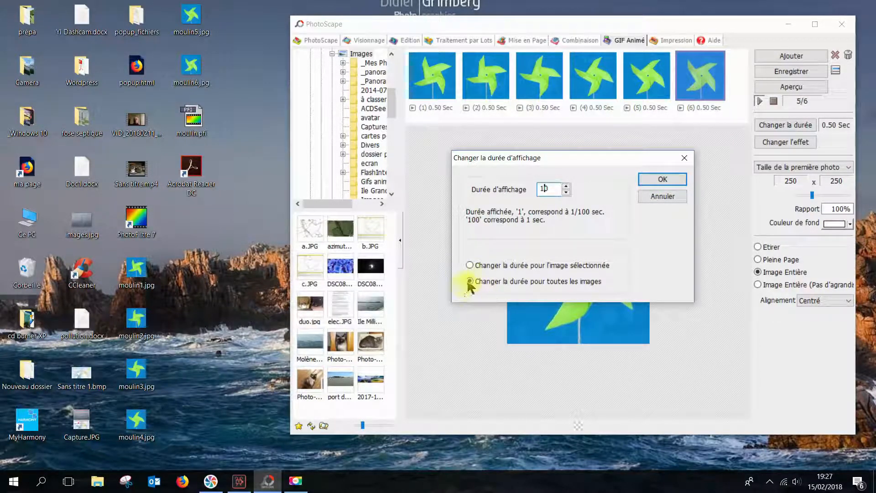
click(665, 179)
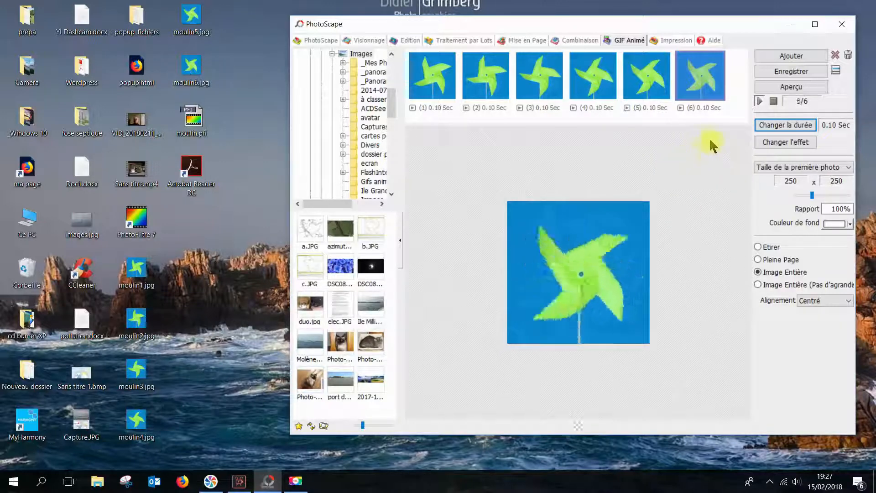
- Save the animation on the Bureau as the GIF file moulin and close PhotoScape
click(796, 73)
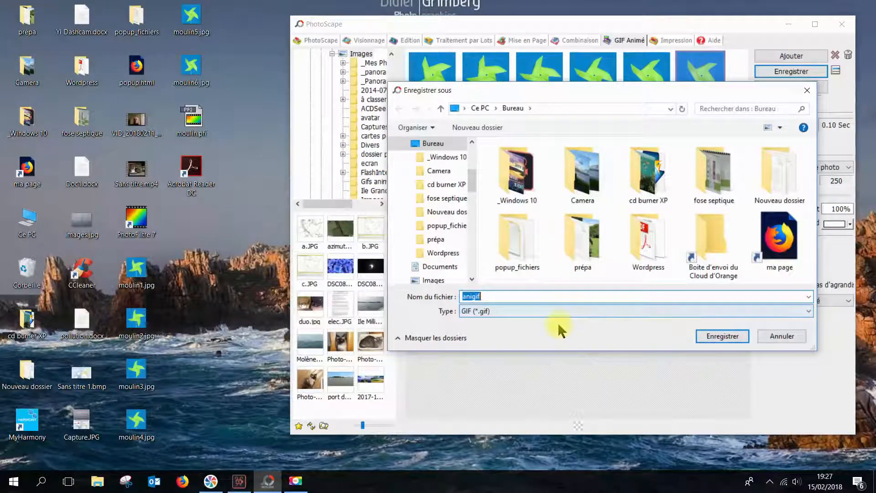
text(moulin)
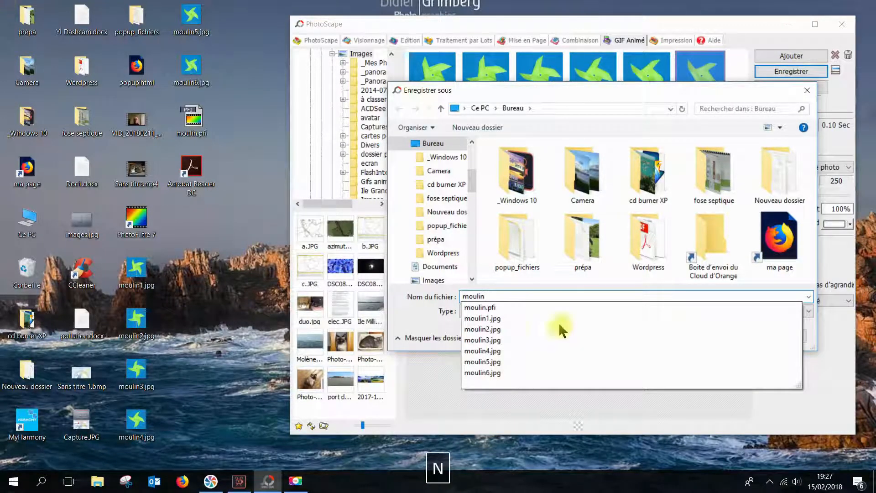
click(721, 296)
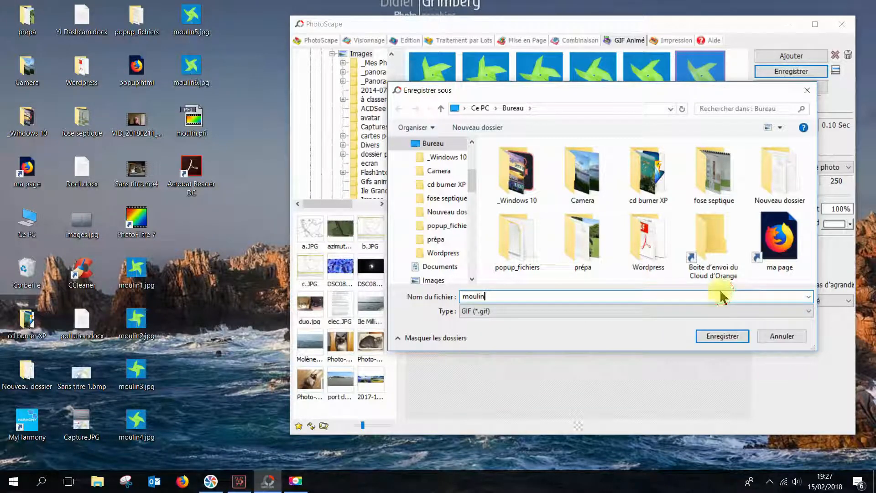
click(720, 338)
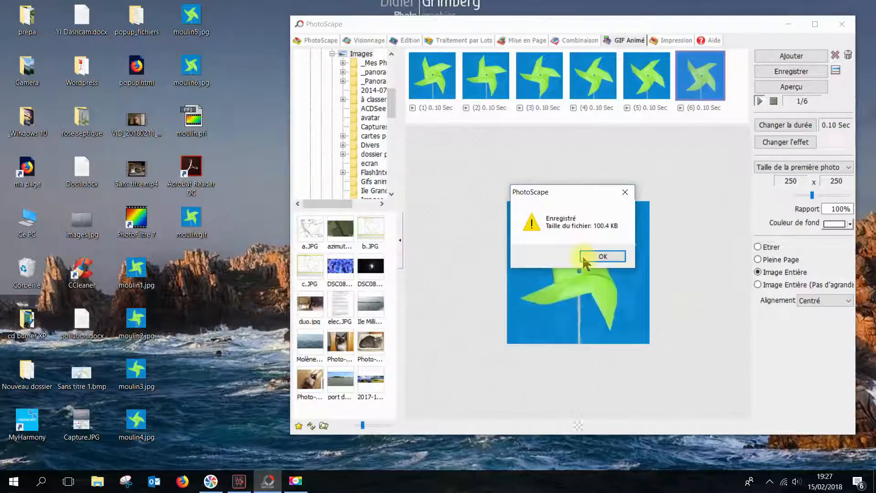
click(606, 256)
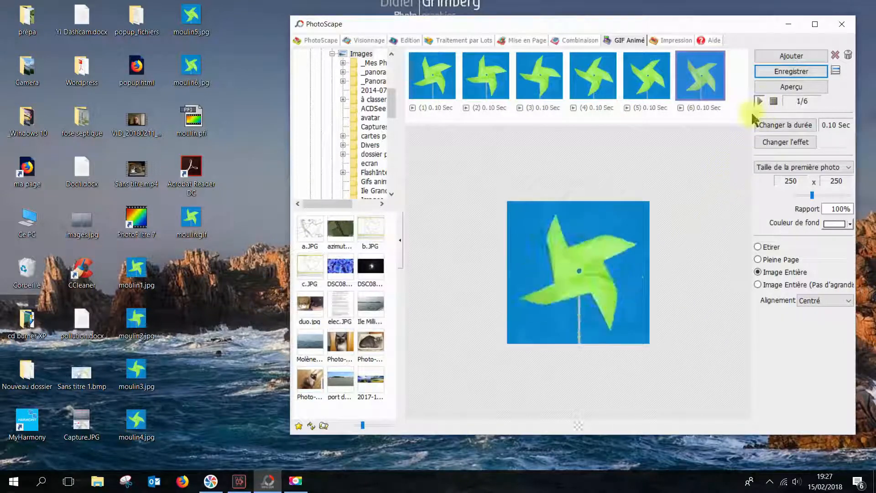
click(849, 22)
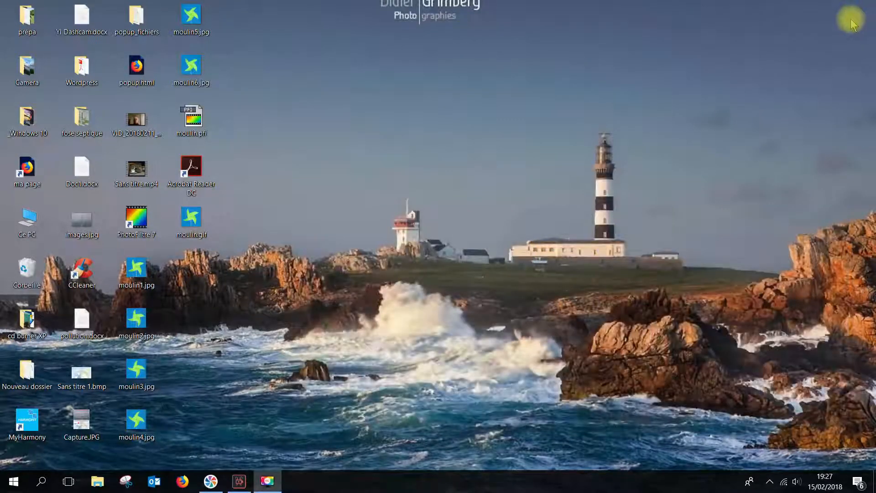